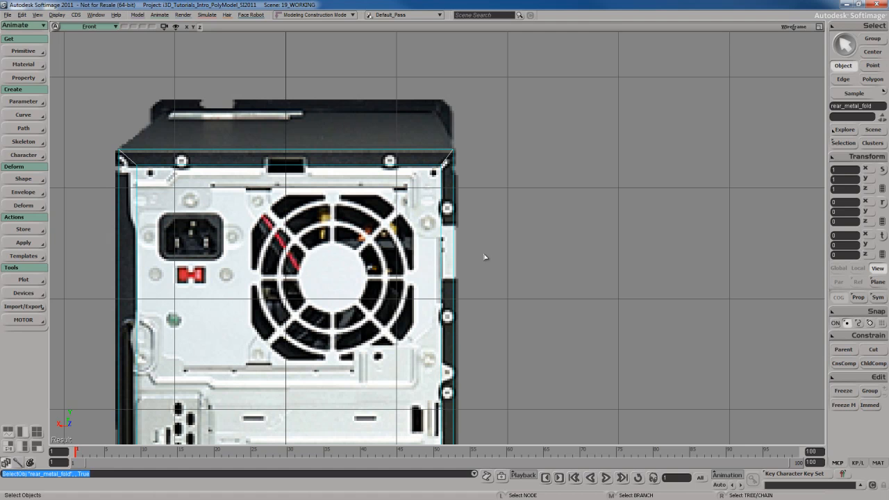
Select the long vertical polygon on the right side of the rear_metal_fold frame and check it in the camera view.
key(u)
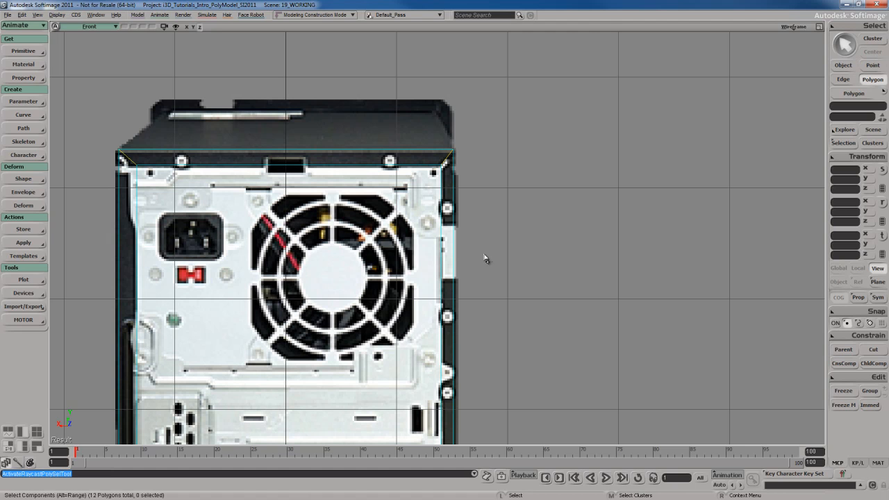
click(447, 244)
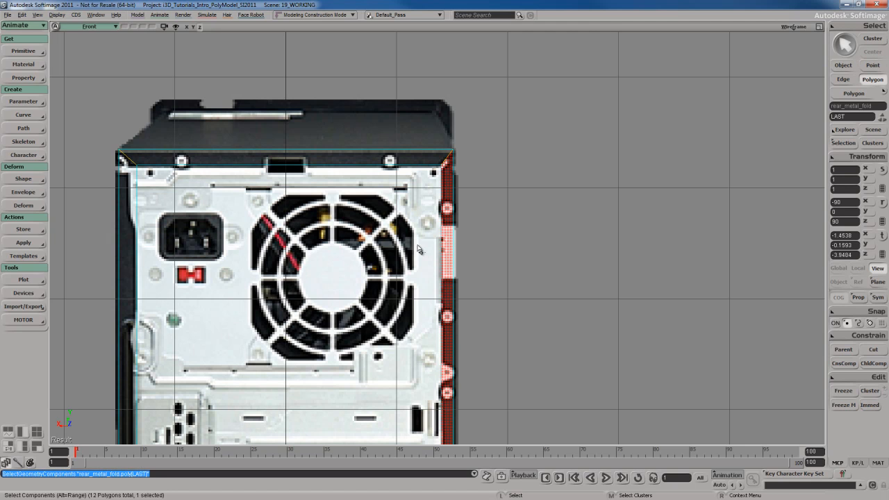
key(F12)
key(F12)
key(s)
right_drag(540, 246, 486, 267)
key(space)
scroll(486, 266, up, 5)
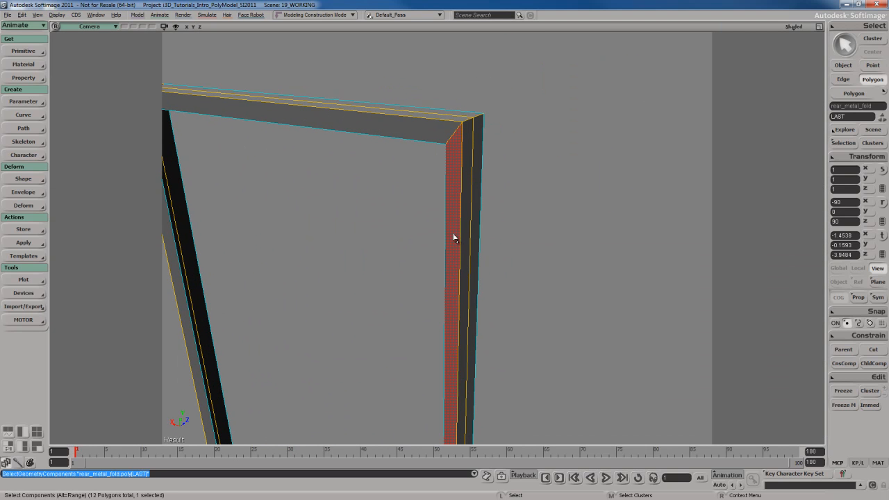
key(F12)
key(F12)
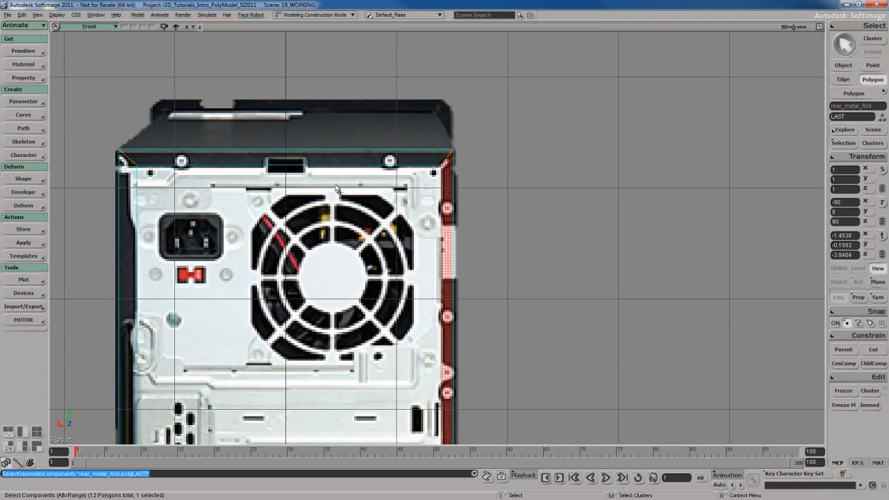
Slice the selected side polygon horizontally with the Knife tool at the upper and lower ends of the white notch beside the fan.
key(s)
drag(467, 295, 462, 280)
key(space)
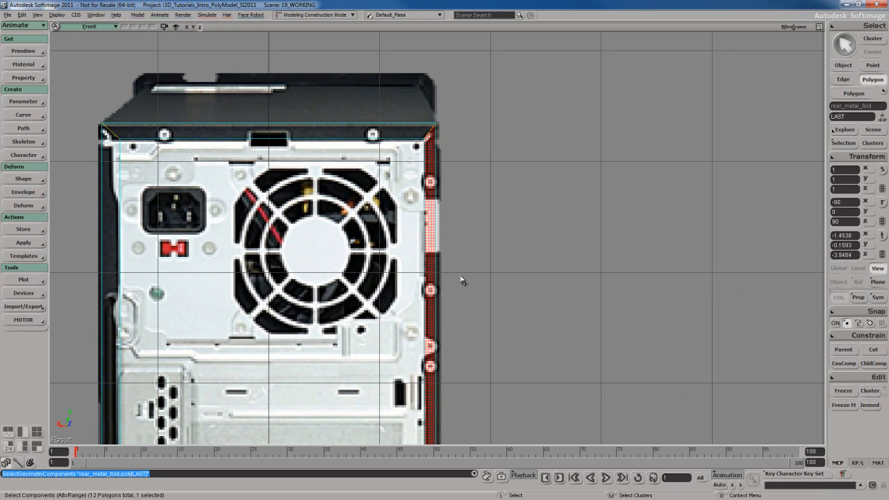
key(shift+k)
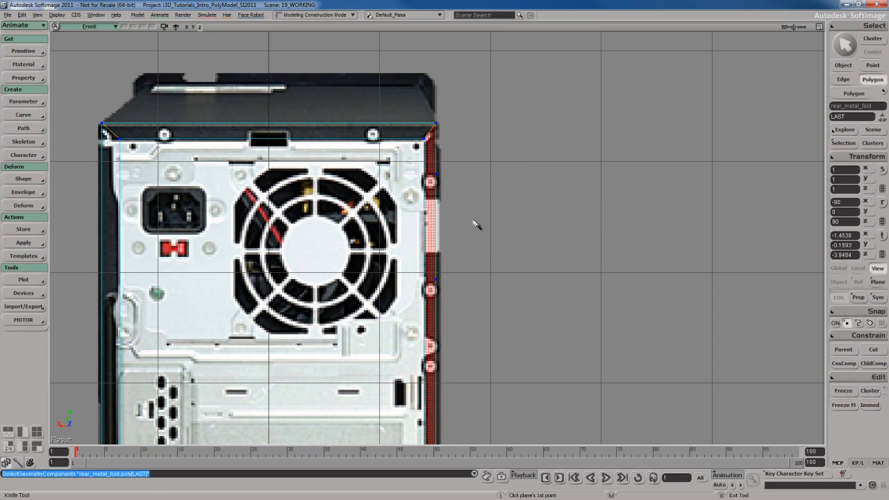
scroll(470, 219, up, 4)
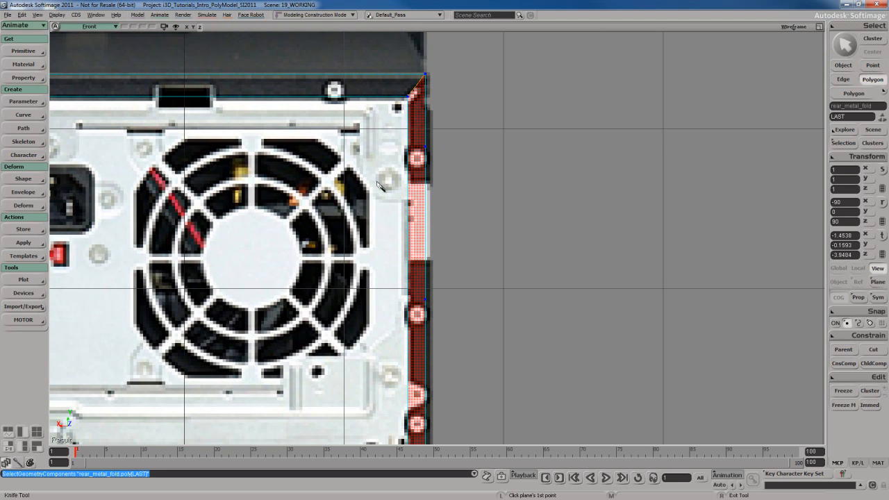
drag(388, 187, 465, 185)
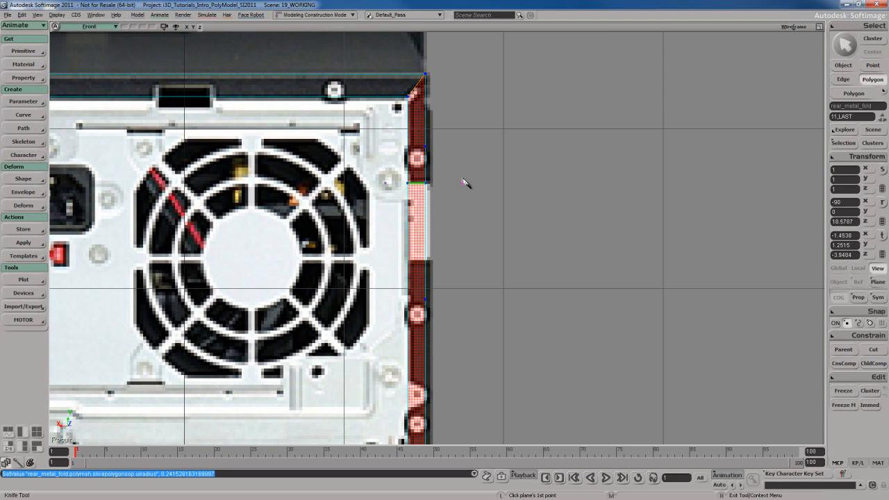
drag(388, 264, 472, 262)
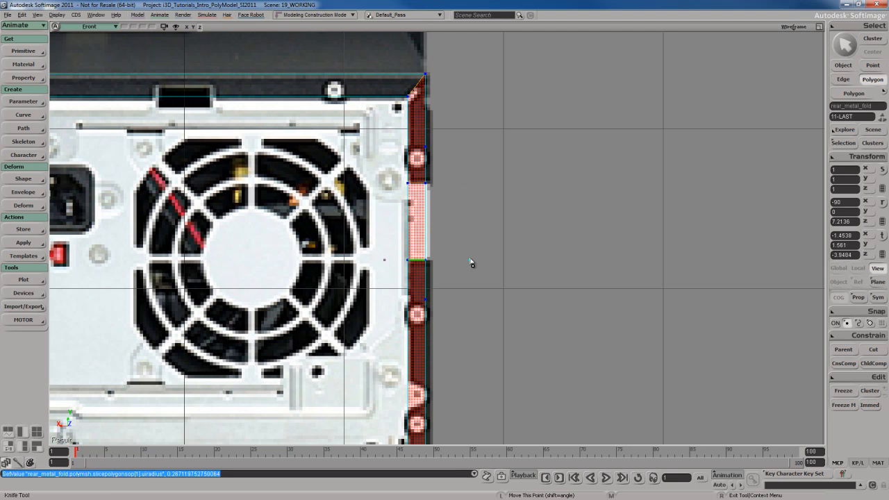
right_click(420, 251)
Select only the notch polygon beside the fan and slice it vertically near its outer edge.
scroll(420, 252, down, 2)
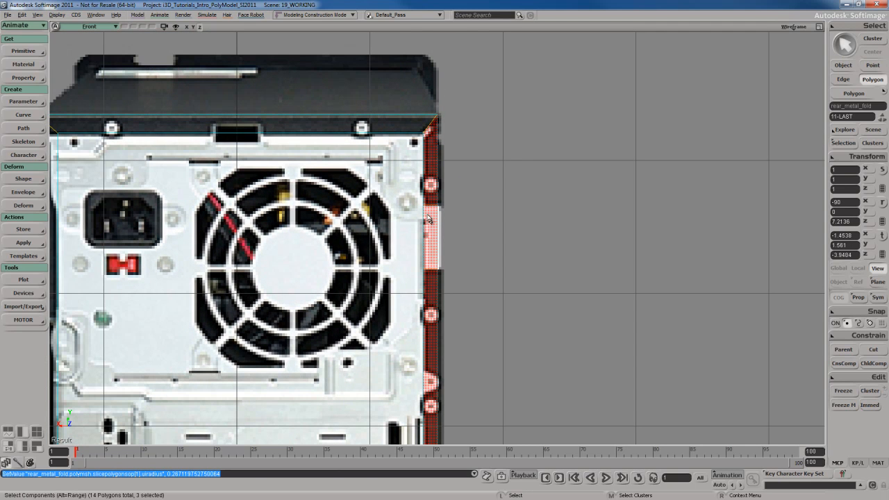
scroll(431, 231, up, 2)
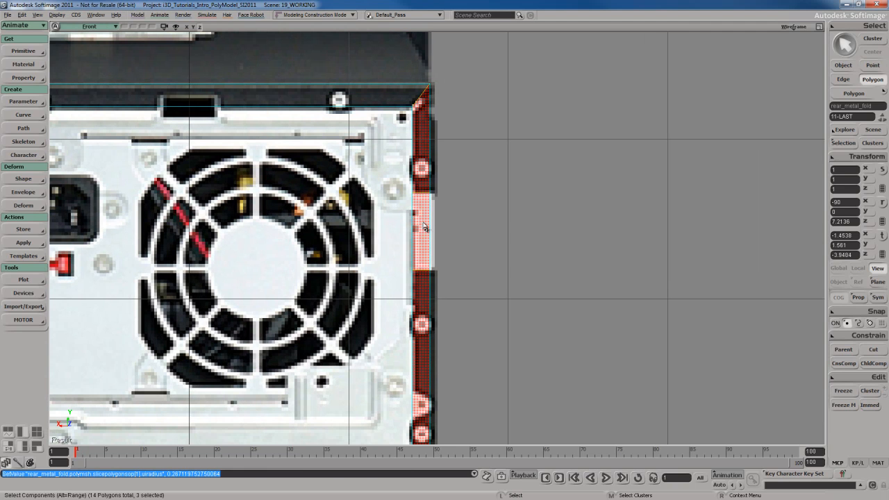
click(425, 231)
key(shift+k)
drag(425, 203, 425, 239)
key(Escape)
Select the lower side polygon and slice it horizontally at both ends of the white notch beside the USB ports.
key(s)
middle_drag(425, 238, 200, 283)
drag(439, 403, 436, 237)
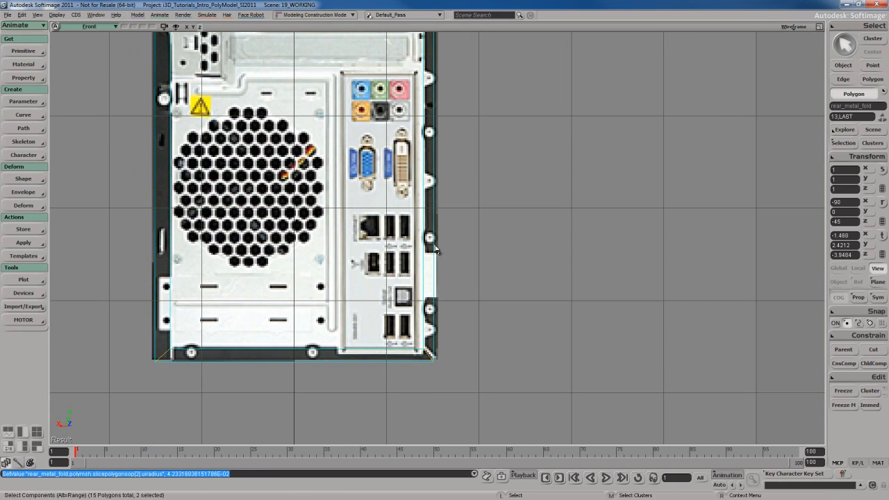
scroll(435, 237, up, 3)
click(416, 256)
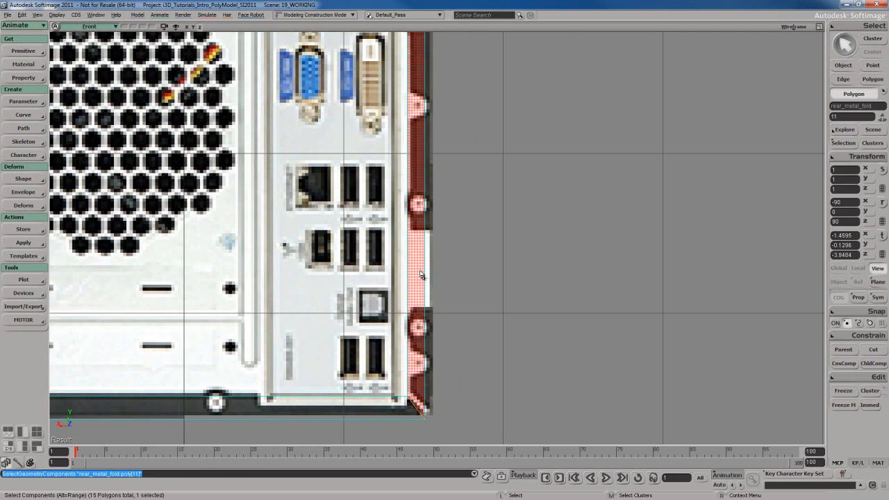
key(shift+k)
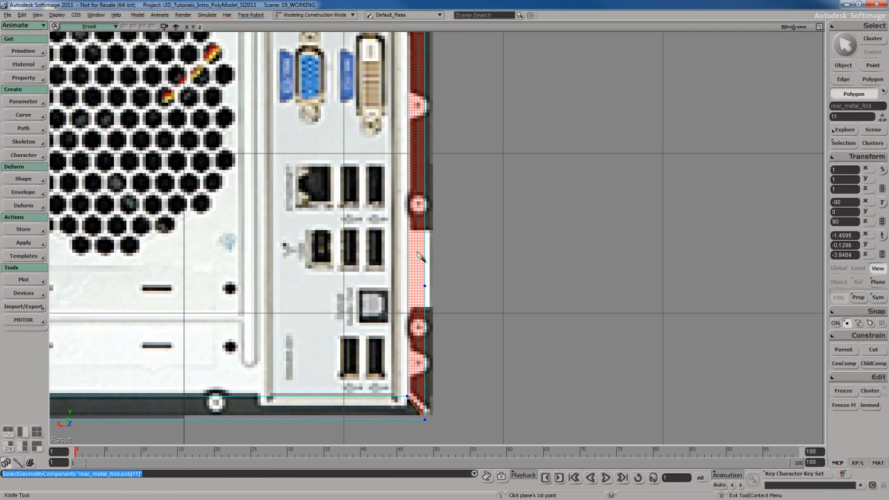
drag(398, 230, 455, 230)
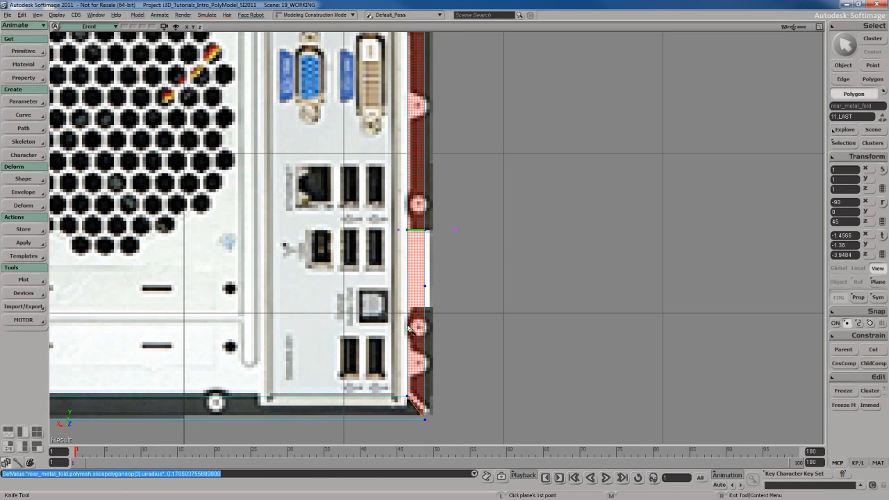
drag(394, 309, 458, 308)
click(458, 308)
Select the lower notch polygon and slice it vertically toward its outer side.
key(u)
click(419, 267)
key(shift+k)
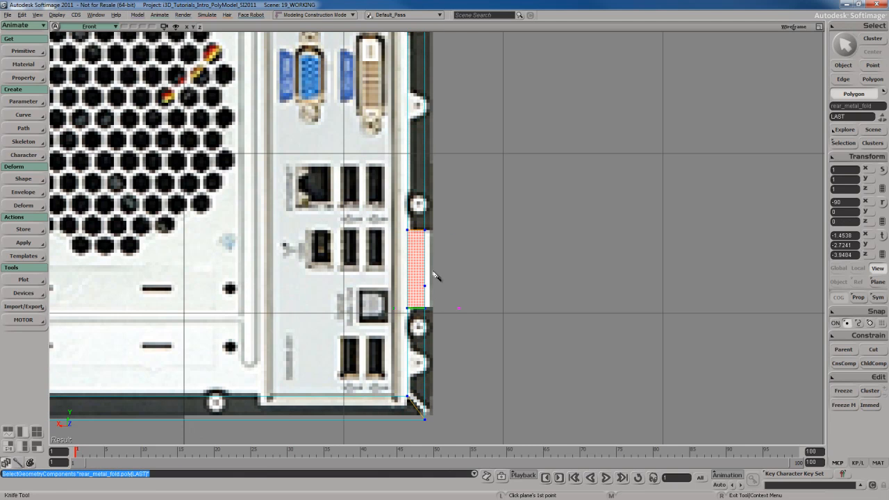
drag(420, 250, 419, 273)
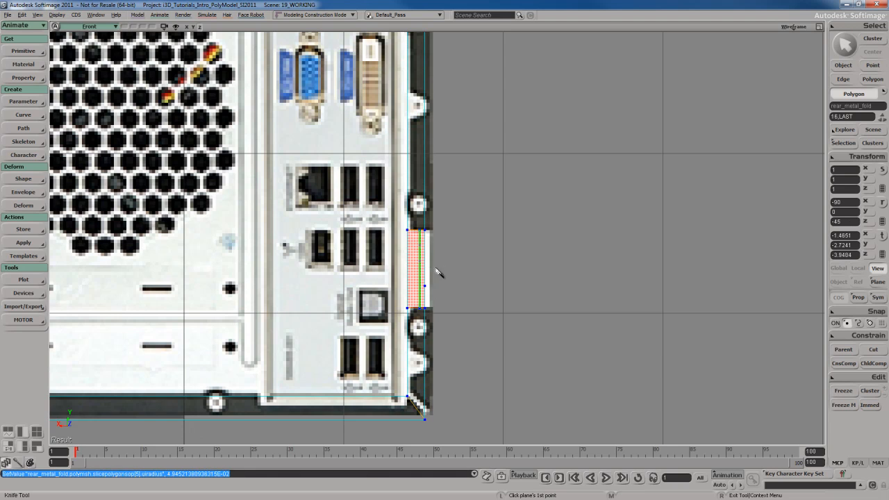
Select the new vertical edge in the lower notch and translate it outward by about 0.014 units.
scroll(445, 273, up, 2)
key(i)
click(415, 268)
key(v)
middle_drag(474, 272, 476, 273)
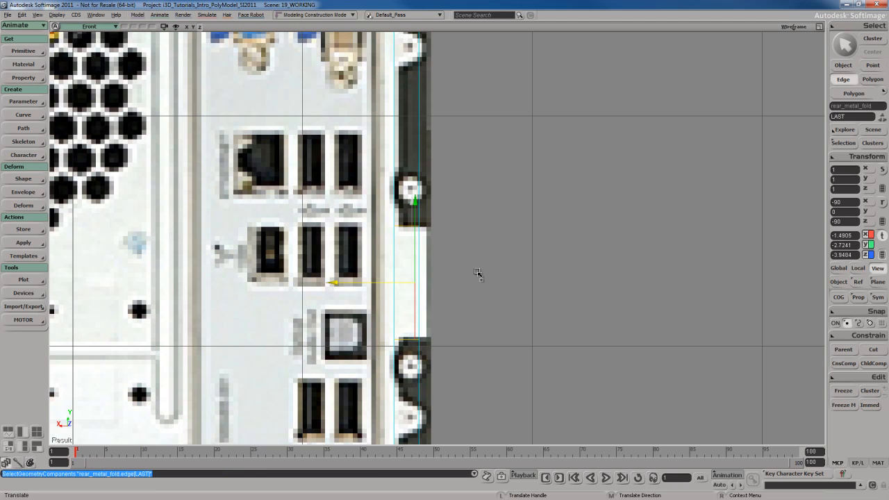
scroll(478, 273, down, 5)
key(space)
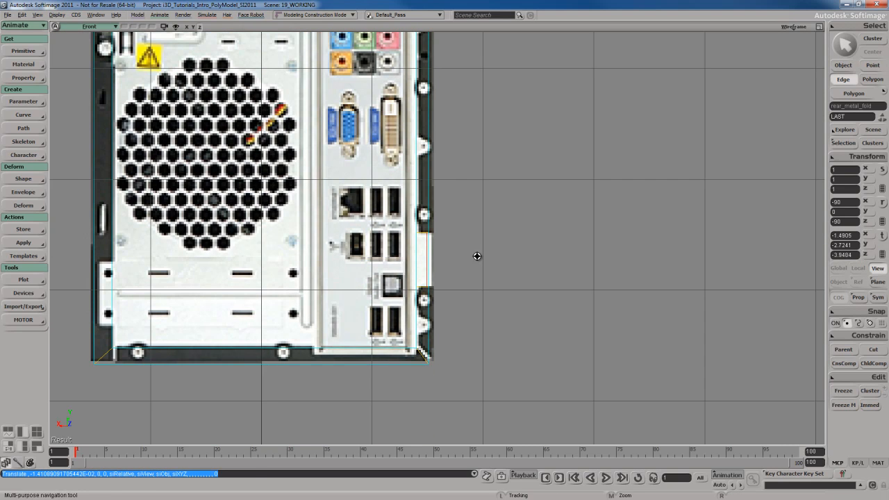
Delete the larger inner polygons of the upper and lower notches in the camera view to open cutouts in the frame.
key(F12)
key(F12)
key(s)
right_drag(543, 235, 494, 250)
drag(520, 254, 477, 236)
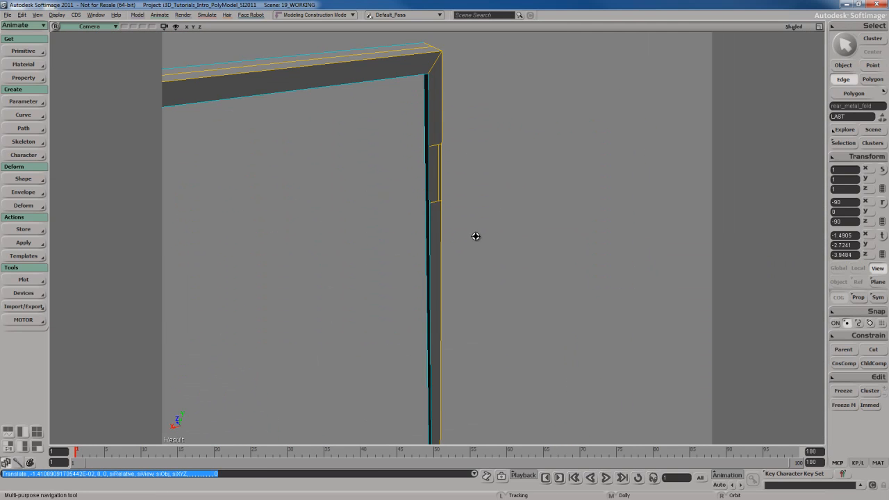
key(u)
click(436, 183)
scroll(468, 254, up, 4)
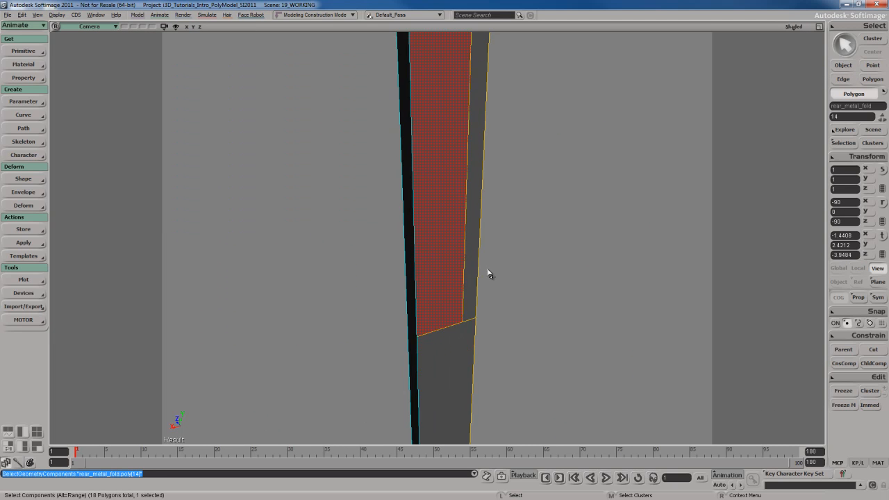
scroll(489, 274, down, 5)
scroll(482, 250, up, 6)
shift+click(470, 182)
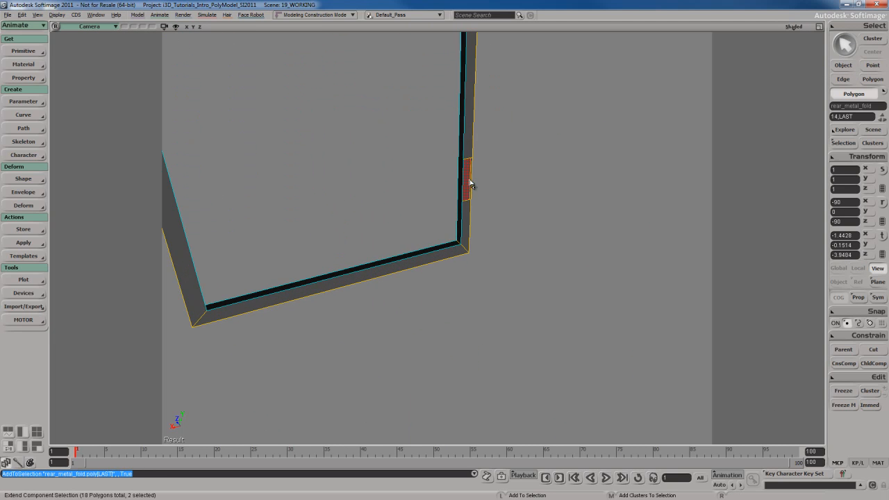
scroll(470, 183, down, 4)
key(s)
drag(466, 165, 464, 189)
mouse_move(463, 189)
right_down()
mouse_move(453, 199)
mouse_move(478, 206)
mouse_move(452, 194)
right_up()
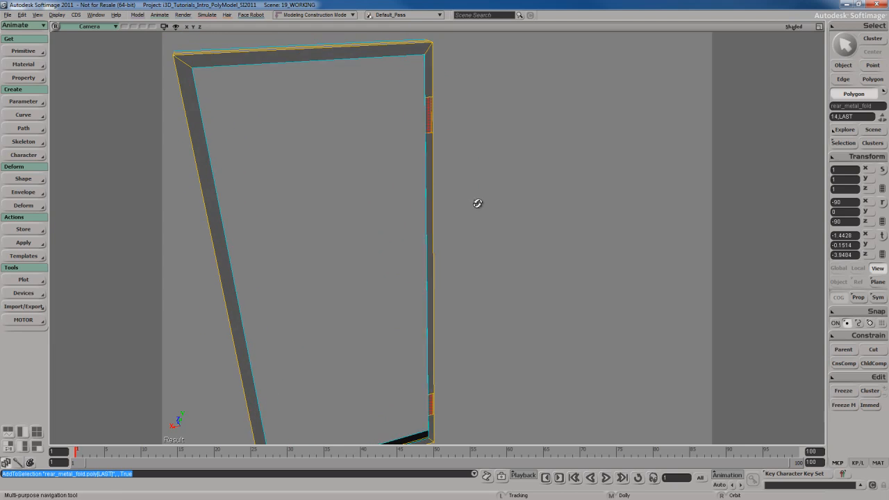
key(Delete)
key(s)
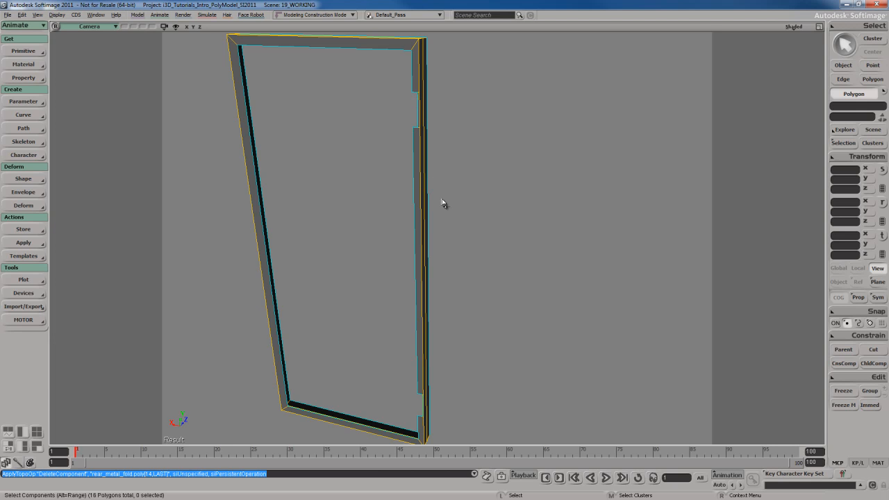
Select the vertical edge of the upper cutout in the front view and translate it slightly outward.
key(F12)
key(F12)
key(s)
drag(443, 150, 459, 393)
drag(451, 88, 436, 275)
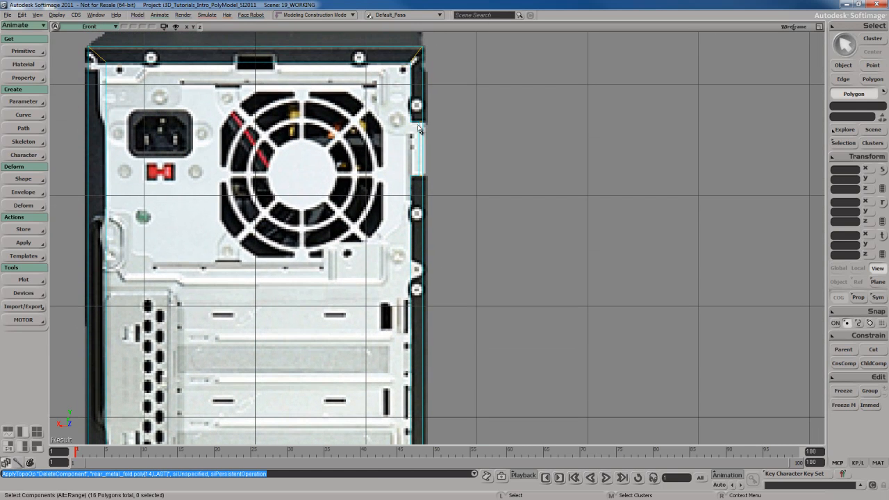
scroll(423, 209, up, 5)
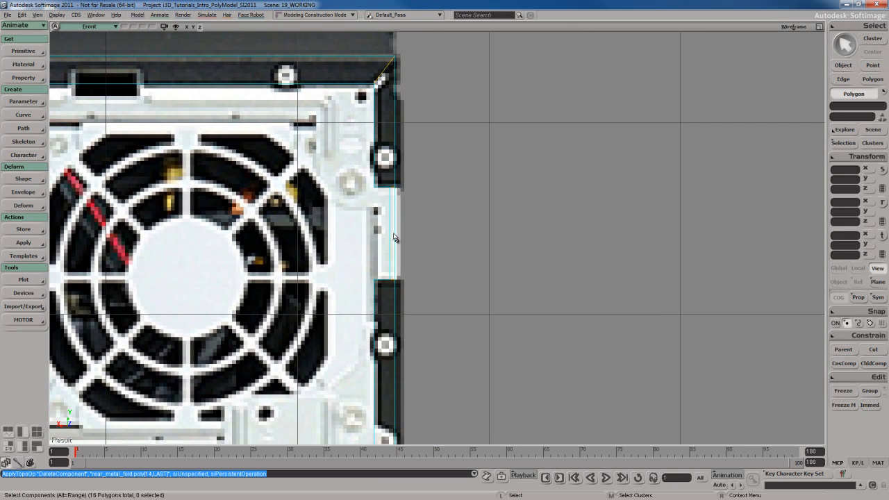
key(e)
click(390, 235)
key(v)
click(450, 237)
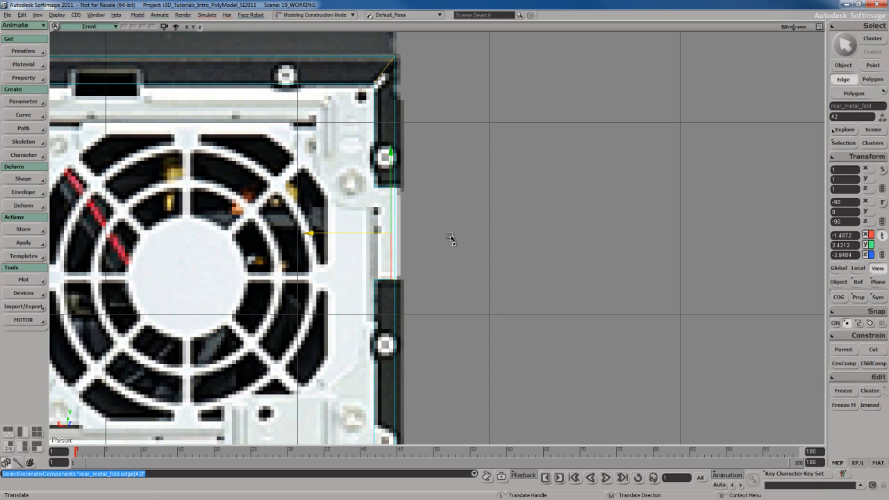
key(space)
Select the side polygon between the two cutouts and slice it horizontally through the center of the rounded tab below the fan.
scroll(452, 238, down, 3)
key(s)
drag(424, 358, 426, 221)
scroll(426, 222, up, 2)
scroll(426, 222, up, 2)
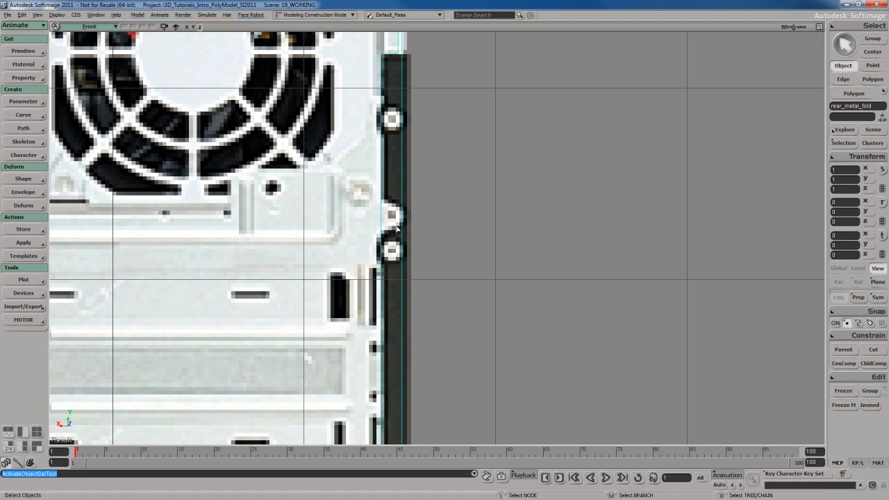
key(s)
drag(391, 212, 392, 215)
key(u)
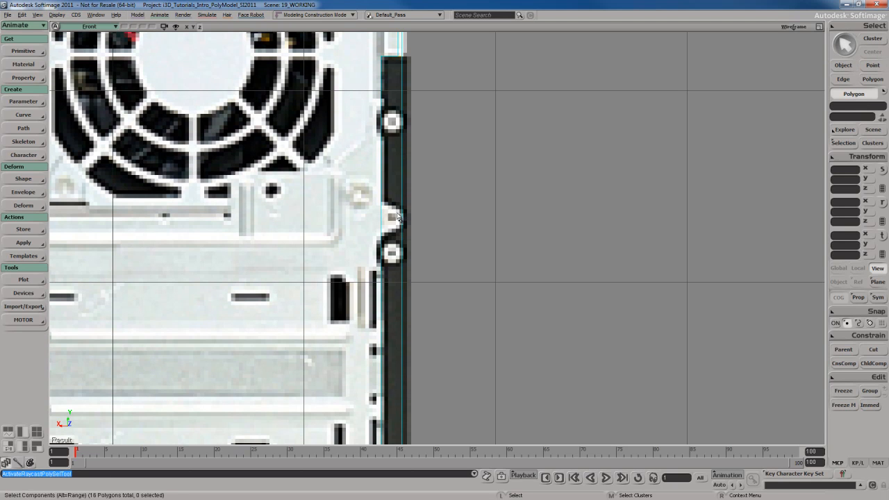
click(392, 227)
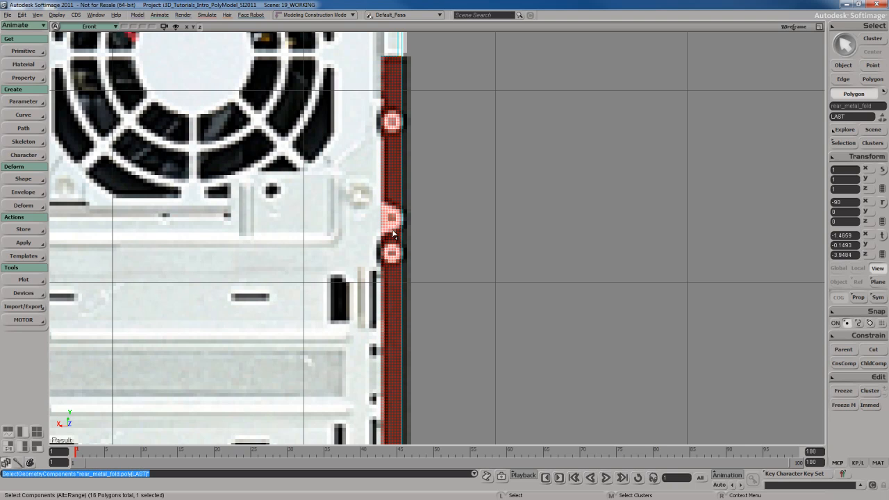
key(bracketleft)
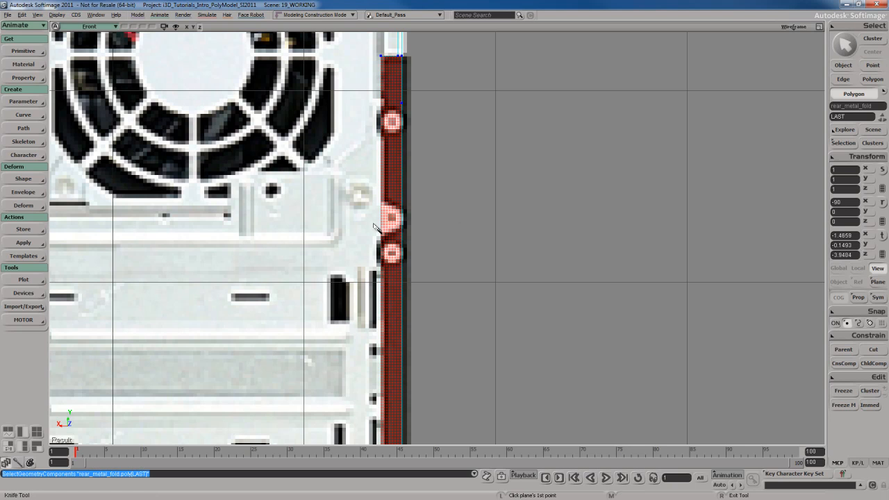
click(370, 217)
click(434, 217)
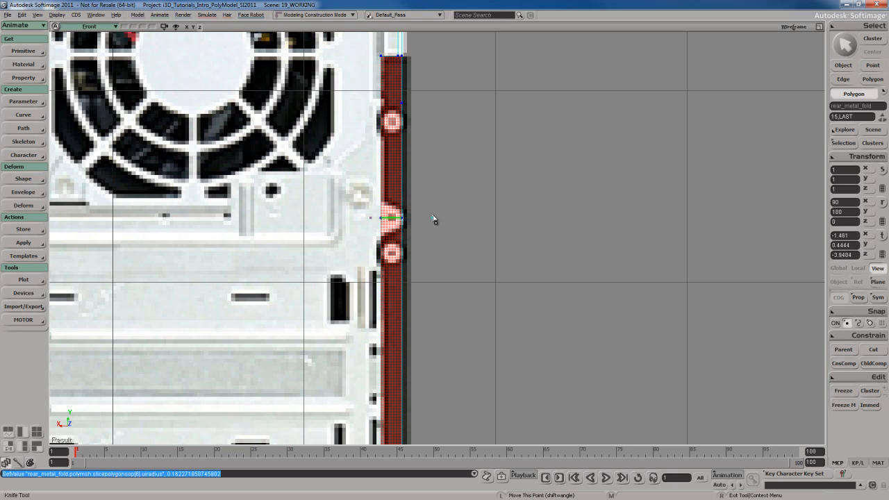
Slice the same side strip horizontally through the rounded tabs beside the audio jacks and beside the DVI port.
key(s)
drag(416, 297, 432, 79)
drag(411, 270, 375, 218)
click(372, 207)
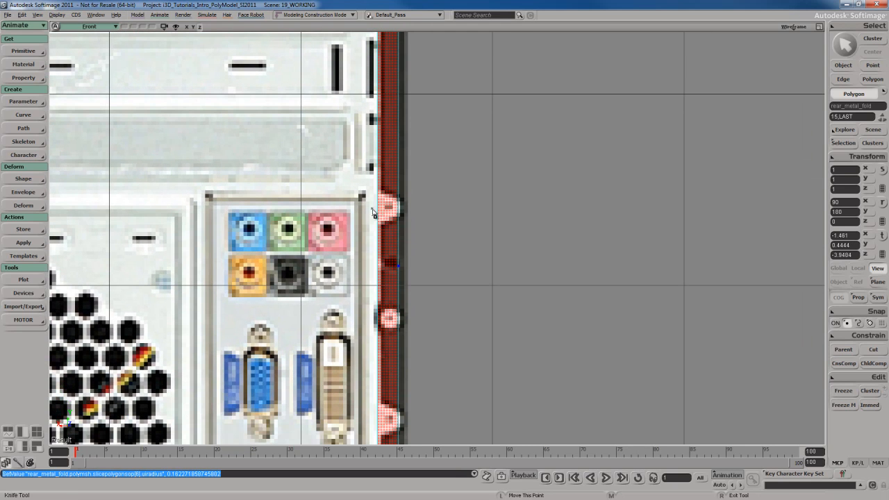
click(435, 208)
key(s)
drag(387, 354, 391, 189)
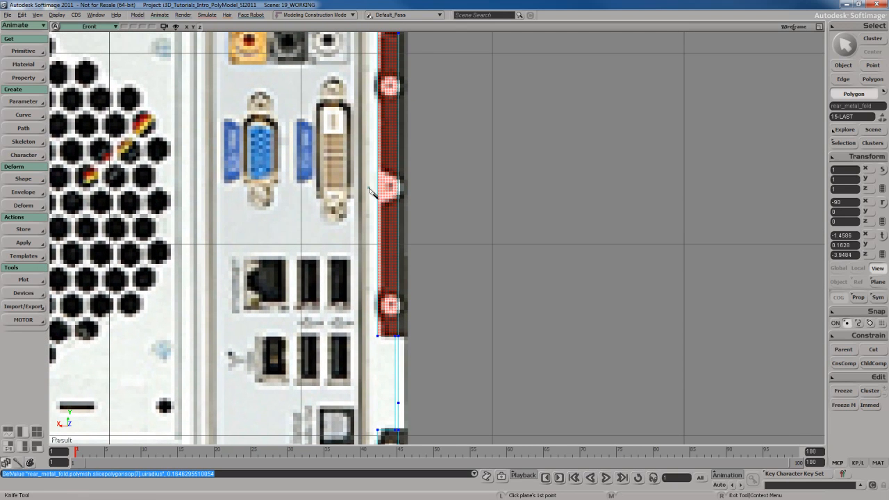
click(369, 188)
click(437, 188)
key(s)
drag(394, 313, 386, 177)
click(365, 286)
click(427, 286)
key(s)
drag(408, 274, 397, 262)
Select the side polygon below the lower cutout and slice it horizontally through the center of the rounded tab beside the bottom USB ports.
key(u)
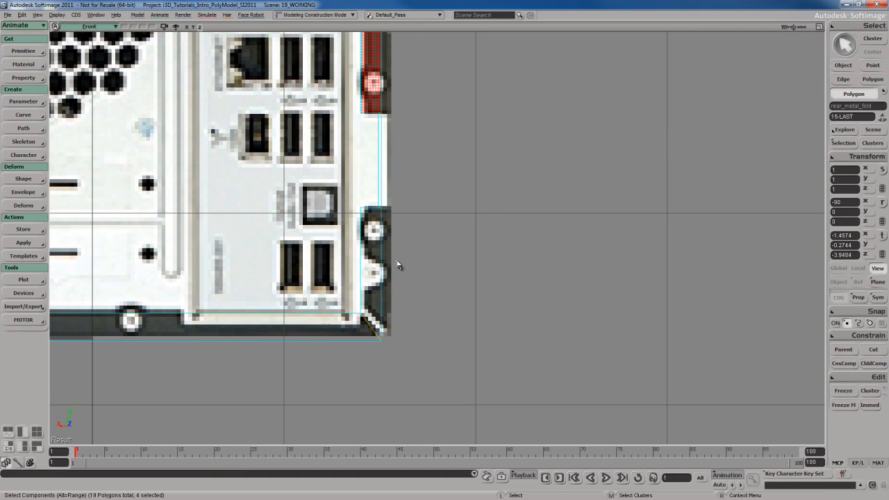
click(372, 286)
key(s)
drag(348, 275, 407, 271)
key(ctrl+z)
key(ctrl+z)
scroll(410, 274, down, 3)
key(s)
drag(437, 172, 430, 227)
key(ctrl+z)
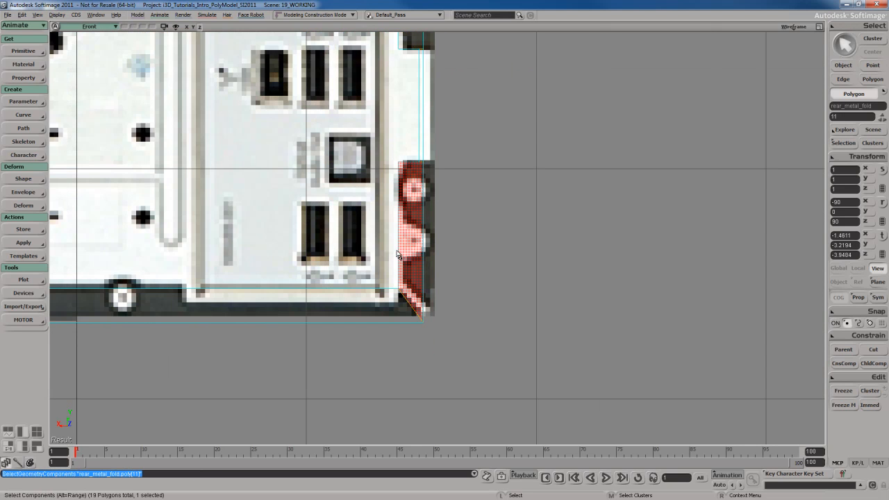
key(shift+k)
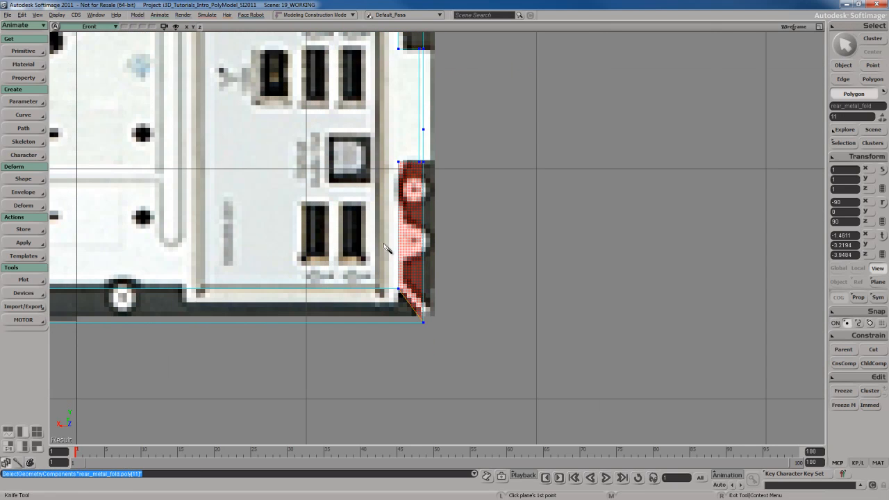
drag(380, 241, 469, 244)
Select the horizontal slice edge that crosses the rounded tab below the fan.
scroll(465, 268, down, 3)
key(s)
drag(468, 139, 471, 243)
drag(459, 104, 473, 266)
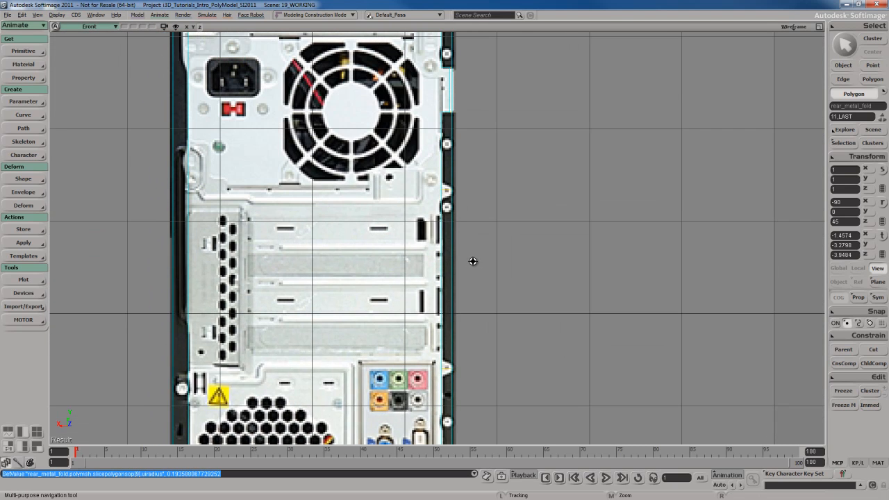
drag(477, 145, 470, 236)
drag(467, 287, 466, 248)
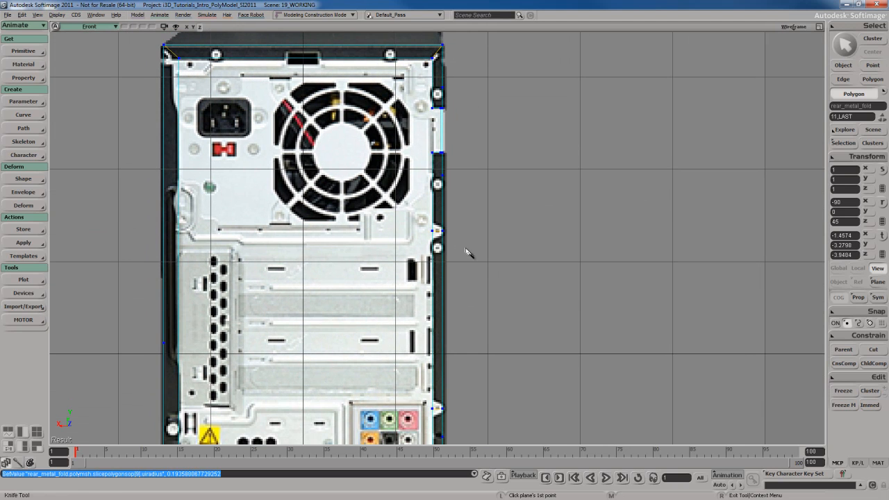
key(e)
scroll(473, 250, up, 5)
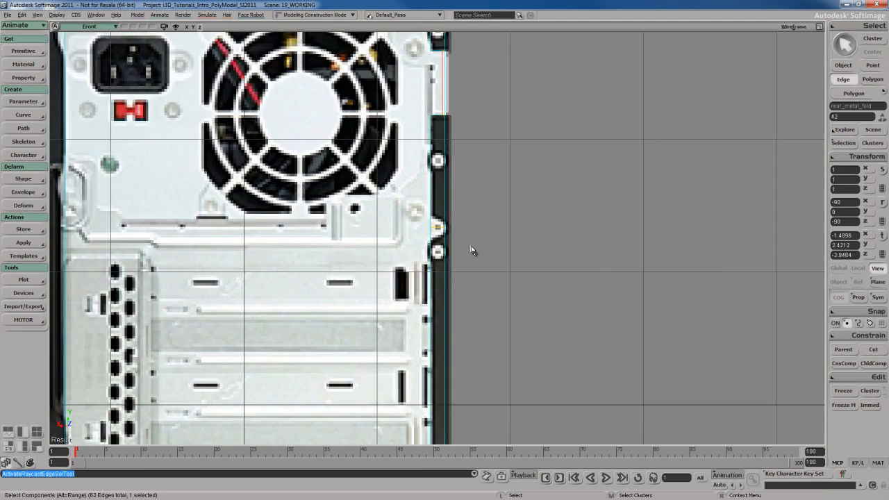
click(401, 255)
key(s)
drag(400, 361, 419, 212)
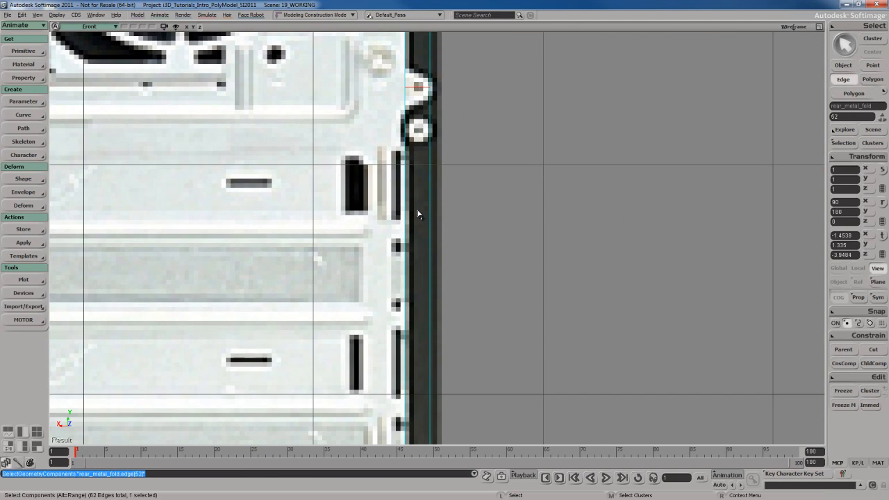
Add the horizontal slice edges through the tabs beside the audio jacks, the DVI port and the bottom USB ports to the selection.
scroll(418, 213, down, 4)
key(s)
drag(422, 399, 425, 168)
mouse_move(431, 271)
mouse_down()
mouse_move(427, 214)
mouse_move(425, 286)
mouse_move(419, 59)
mouse_move(452, 218)
mouse_move(437, 139)
mouse_move(458, 12)
mouse_up()
shift+click(422, 304)
scroll(422, 204, up, 3)
key(s)
shift+click(415, 248)
key(s)
scroll(424, 209, down, 5)
scroll(453, 223, up, 3)
key(s)
drag(445, 243, 435, 220)
scroll(434, 221, up, 1)
drag(441, 177, 435, 230)
scroll(434, 230, up, 1)
key(s)
drag(392, 153, 437, 200)
Bevel the four selected edges with a distance of 0.885 to match the height of the rounded tabs.
right_click(437, 200)
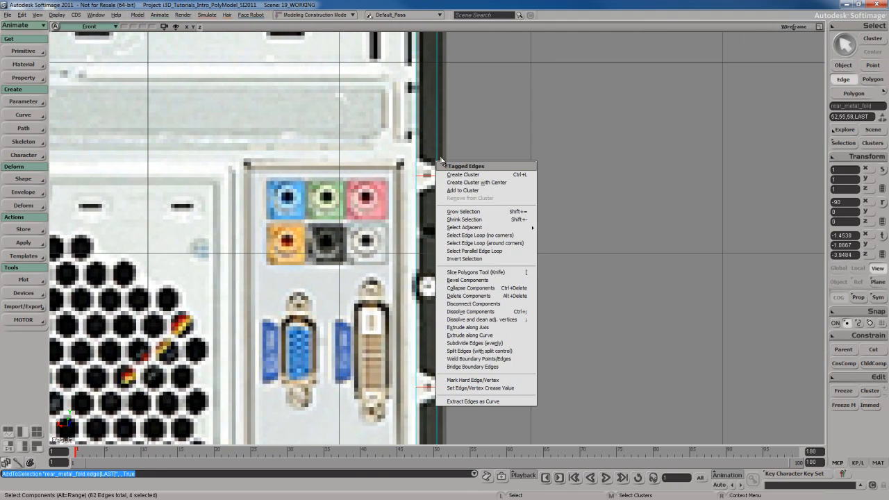
click(490, 281)
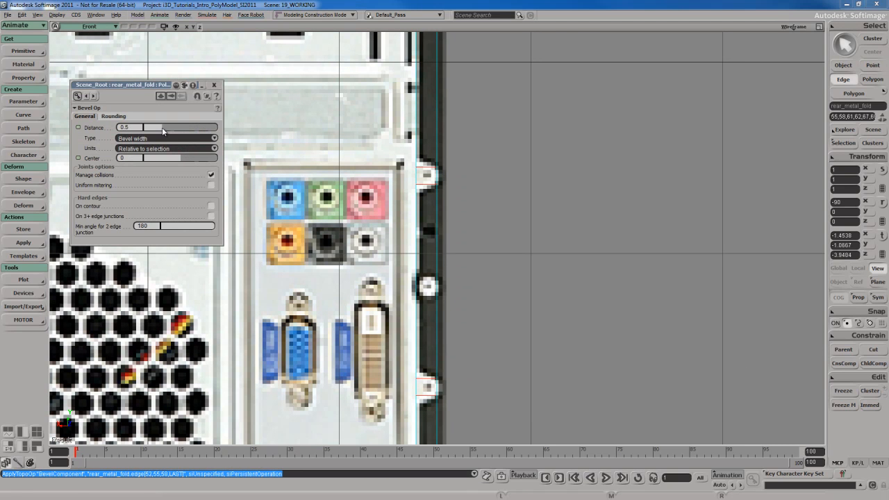
drag(162, 127, 279, 138)
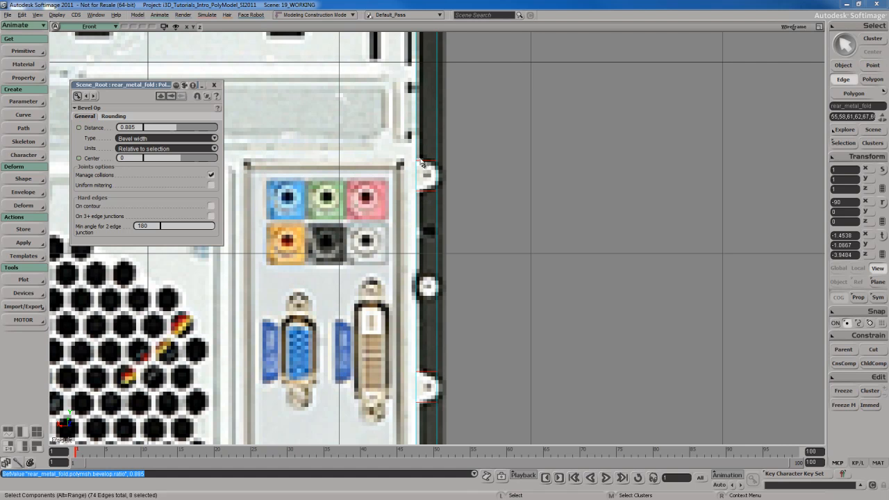
key(s)
drag(442, 317, 442, 176)
drag(445, 379, 448, 196)
click(214, 84)
Select the beveled polygons covering the four rounded tabs along the side of the metal fold.
key(s)
drag(416, 228, 415, 221)
key(u)
click(413, 209)
key(s)
drag(412, 286, 412, 182)
click(414, 313)
key(s)
drag(425, 436, 412, 208)
shift+click(400, 375)
key(s)
drag(408, 69, 411, 278)
drag(406, 66, 403, 252)
drag(390, 57, 406, 244)
drag(418, 117, 413, 277)
shift+click(417, 247)
key(s)
drag(415, 86, 411, 259)
Slice all four selected tab polygons vertically with one cut just inside their outer edge.
key(f)
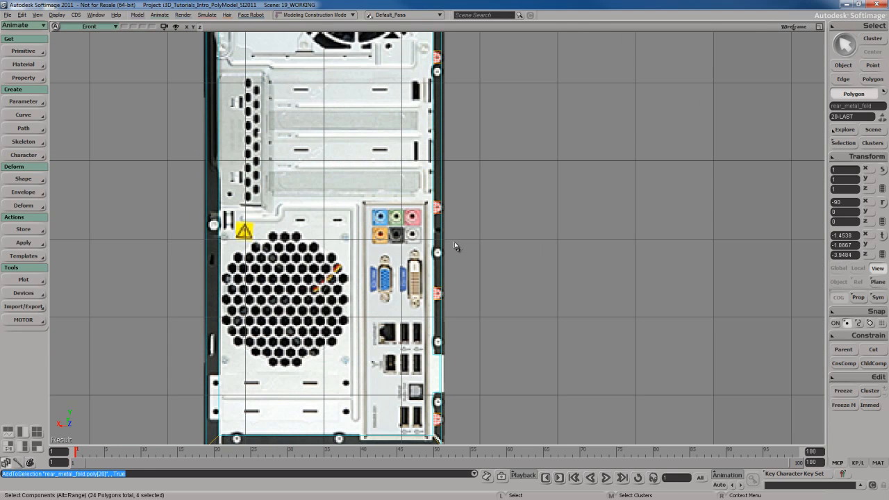
key(s)
drag(482, 103, 456, 248)
scroll(441, 275, up, 3)
key(s)
drag(386, 183, 409, 200)
scroll(416, 259, up, 4)
key(s)
key(shift+k)
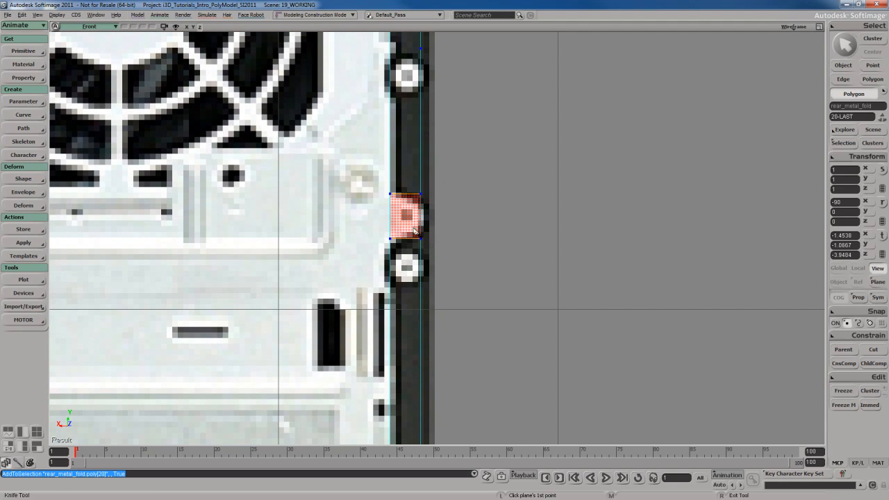
shift+drag(415, 221, 421, 238)
key(s)
drag(445, 369, 419, 216)
scroll(417, 233, down, 4)
key(s)
drag(401, 371, 422, 205)
mouse_move(434, 255)
mouse_down()
mouse_move(417, 132)
mouse_move(465, 369)
mouse_up()
drag(460, 102, 434, 261)
Select the new vertical edge inside the rounded tab below the fan.
scroll(436, 260, up, 4)
key(s)
mouse_move(445, 321)
mouse_down()
mouse_move(434, 263)
mouse_move(414, 251)
mouse_up()
key(i)
key(s)
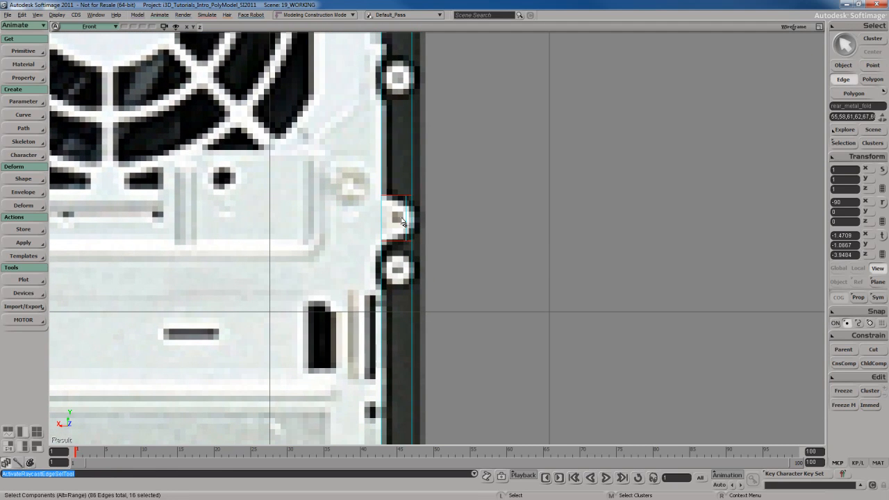
click(404, 220)
Add the matching vertical edges of the tabs beside the audio jacks, the DVI port and the bottom USB ports to the selection.
scroll(404, 240, down, 7)
key(s)
drag(423, 333, 412, 157)
scroll(410, 225, up, 6)
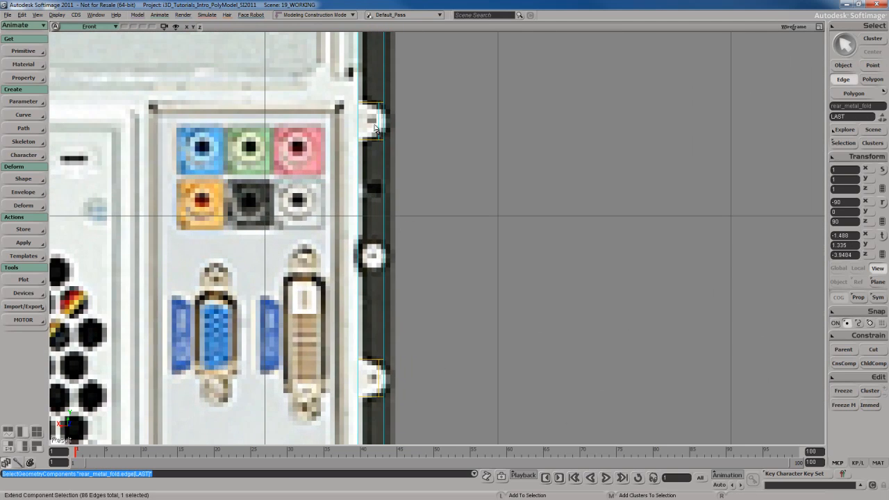
shift+click(376, 129)
key(s)
drag(379, 384, 416, 225)
shift+click(415, 226)
key(s)
drag(411, 427, 407, 164)
shift+click(409, 342)
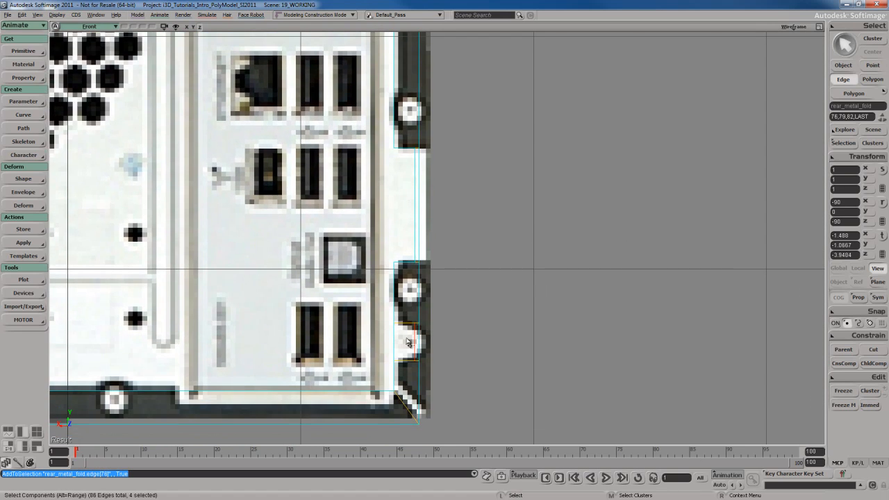
Activate the Scale tool for the four selected edges and set its transformation mode to Local.
scroll(409, 342, down, 6)
key(s)
drag(424, 216, 421, 291)
scroll(414, 285, up, 6)
key(x)
scroll(446, 300, down, 8)
scroll(445, 305, up, 4)
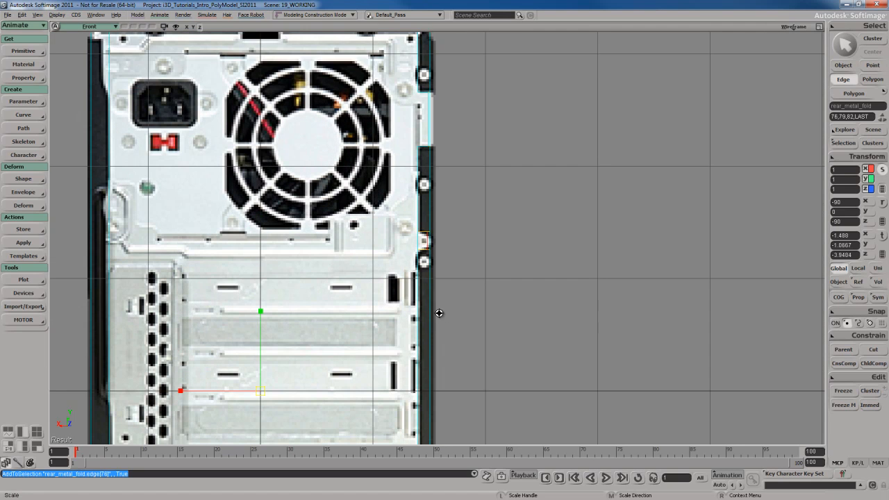
key(s)
drag(397, 364, 433, 294)
right_drag(429, 248, 449, 258)
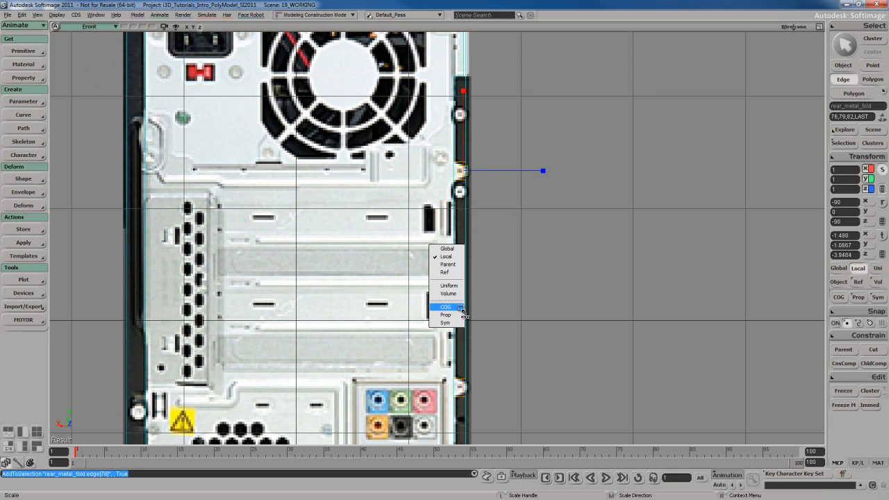
click(447, 257)
Scale the four vertical tab edges along their local X axis to about 0.587 so the tabs taper.
key(s)
drag(489, 216, 468, 289)
scroll(473, 311, up, 3)
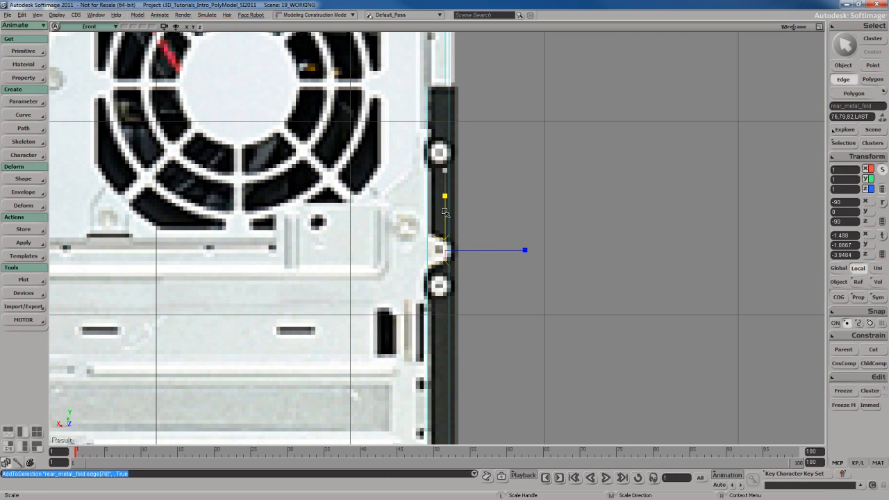
drag(444, 220, 445, 223)
scroll(456, 246, up, 5)
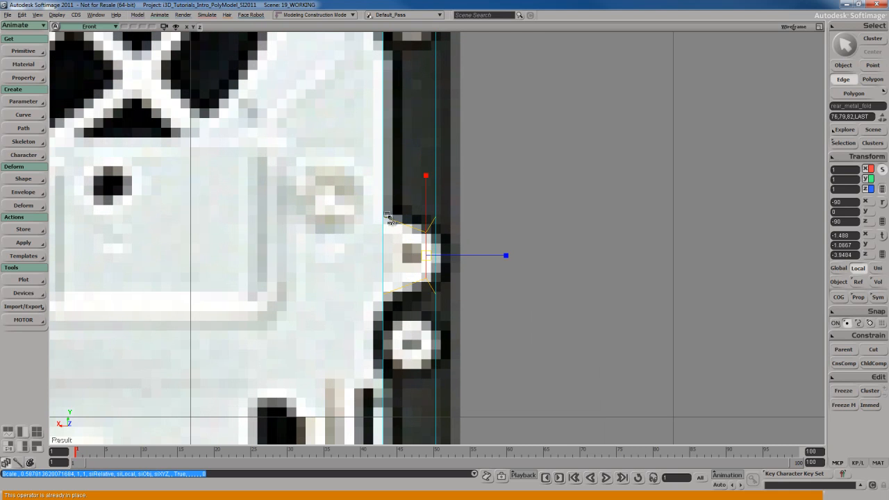
Examine the tapered tabs against the reference photo in the front view and on the shaded frame in the camera view.
scroll(468, 302, down, 10)
key(s)
drag(457, 276, 458, 254)
scroll(456, 270, up, 4)
key(s)
drag(454, 287, 473, 229)
scroll(469, 204, up, 2)
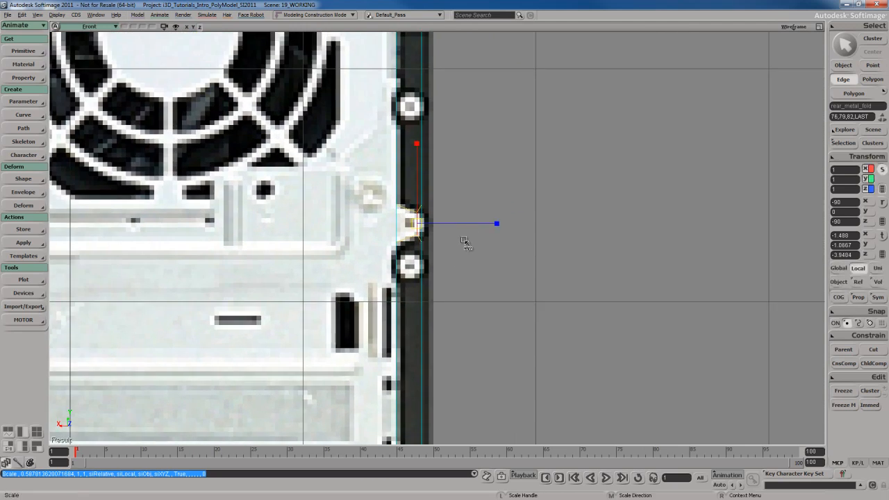
key(F12)
key(F12)
key(s)
right_drag(430, 246, 462, 246)
scroll(462, 246, up, 3)
key(s)
drag(462, 246, 457, 148)
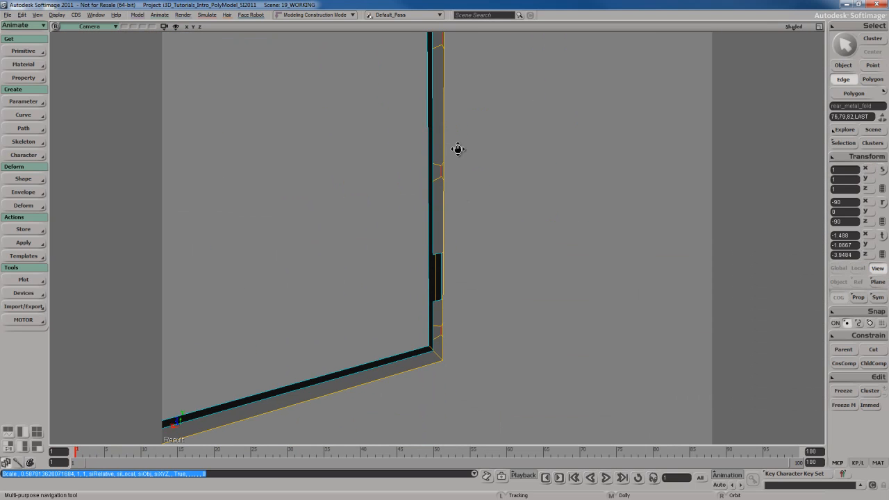
mouse_move(469, 221)
right_down()
mouse_move(471, 198)
mouse_move(469, 226)
right_up()
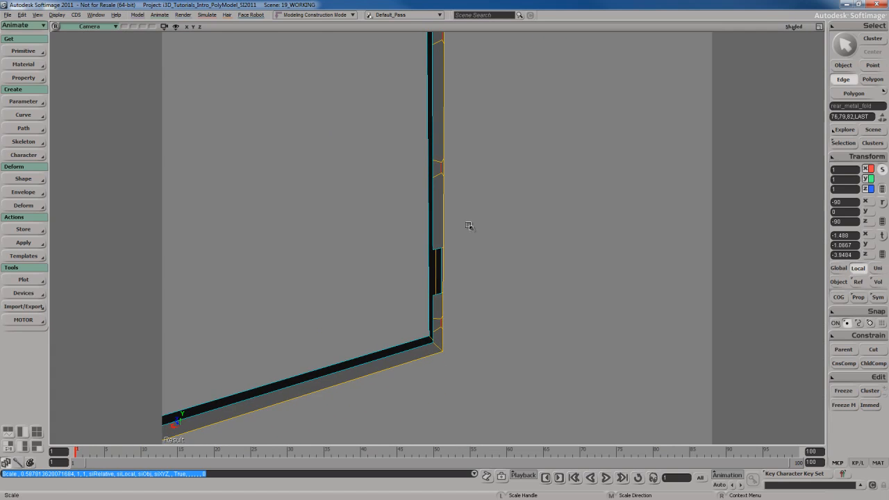
key(F12)
key(F12)
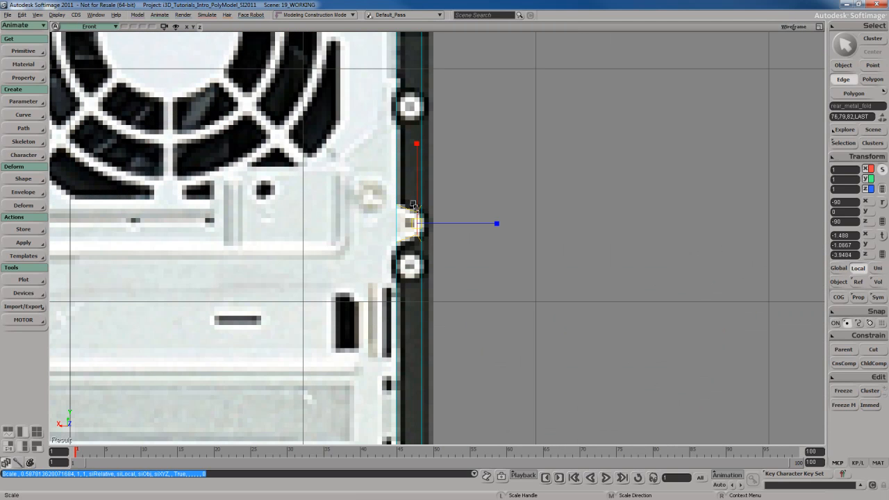
Convert the selection of the four vertical tab edges to their adjacent points.
key(space)
scroll(442, 252, down, 3)
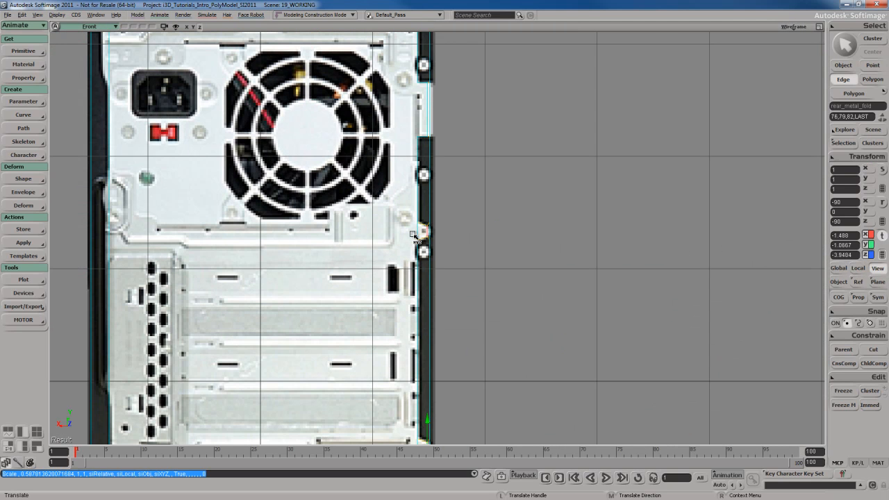
scroll(428, 230, down, 3)
key(s)
drag(420, 238, 423, 205)
right_click(418, 166)
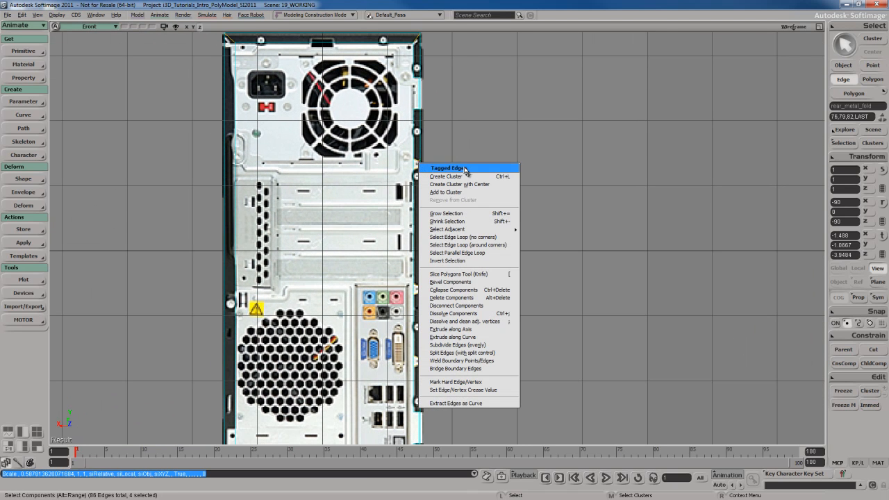
mouse_move(440, 230)
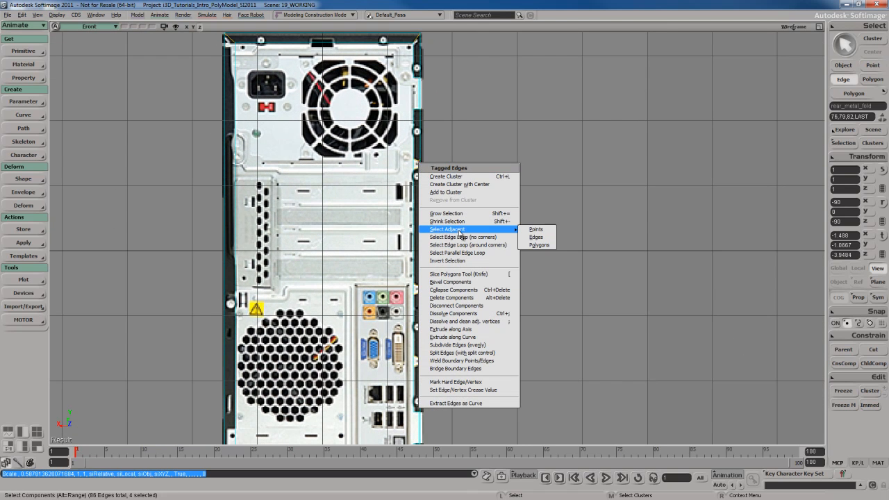
click(538, 232)
Bevel the eight corner points of the screw tabs with a distance of about 0.591 to round them.
key(s)
drag(444, 302, 444, 224)
scroll(444, 230, up, 5)
drag(431, 318, 438, 208)
scroll(440, 212, up, 3)
key(s)
drag(442, 115, 441, 266)
drag(427, 71, 448, 269)
drag(450, 56, 429, 331)
scroll(430, 244, up, 2)
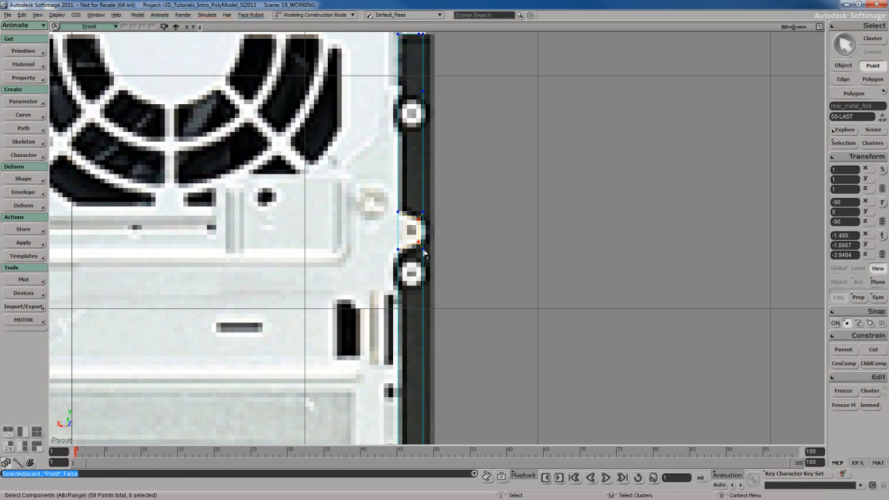
right_click(418, 219)
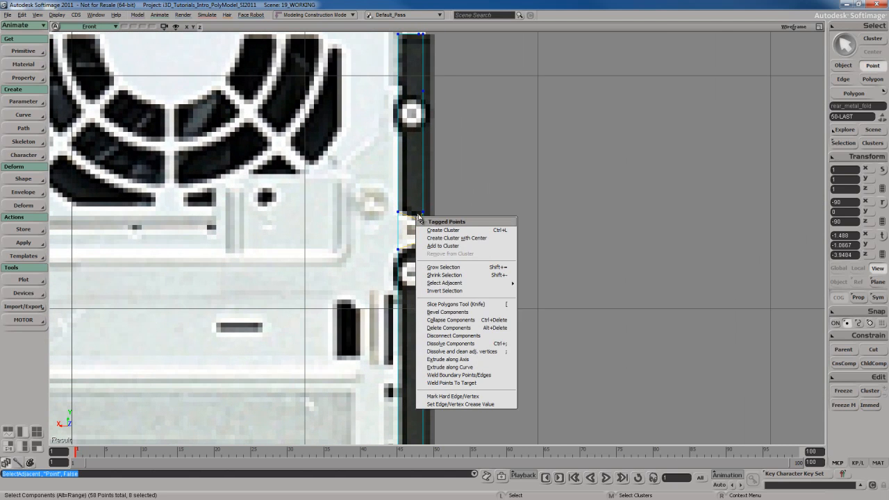
click(450, 313)
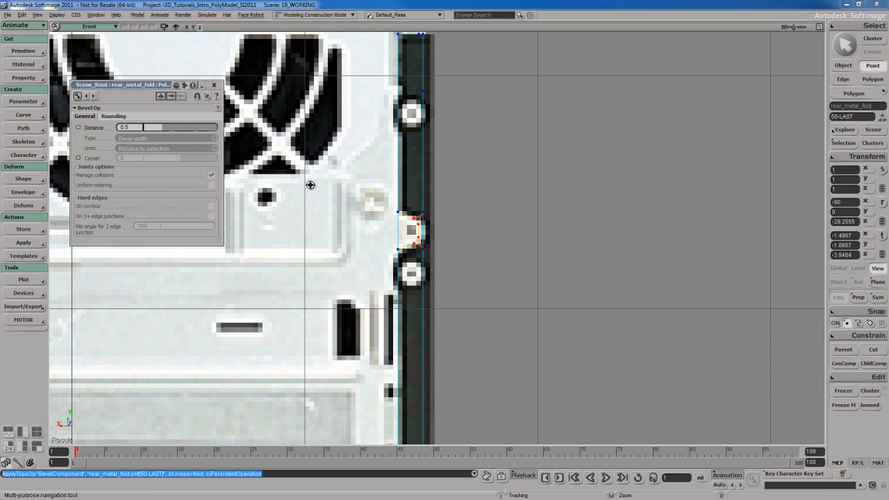
scroll(309, 198, up, 2)
scroll(311, 199, up, 1)
drag(162, 129, 170, 131)
click(214, 87)
Examine the bevelled tabs against the reference photo in the front view and on the shaded frame in the camera view.
scroll(425, 257, down, 5)
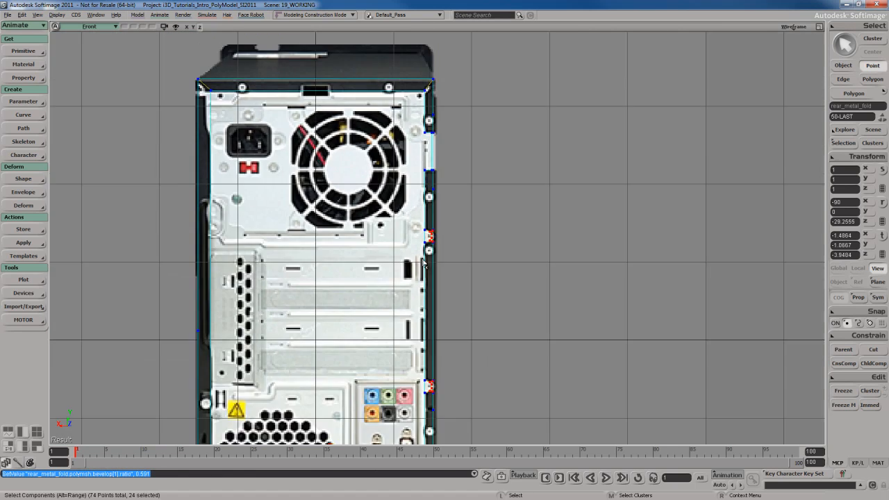
key(F12)
key(F12)
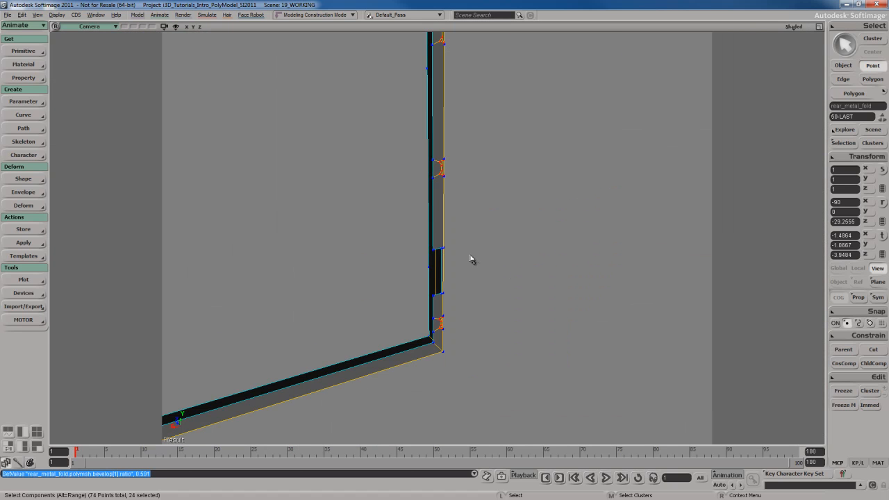
key(s)
drag(455, 188, 449, 210)
key(space)
key(s)
right_drag(475, 229, 460, 228)
scroll(460, 222, up, 3)
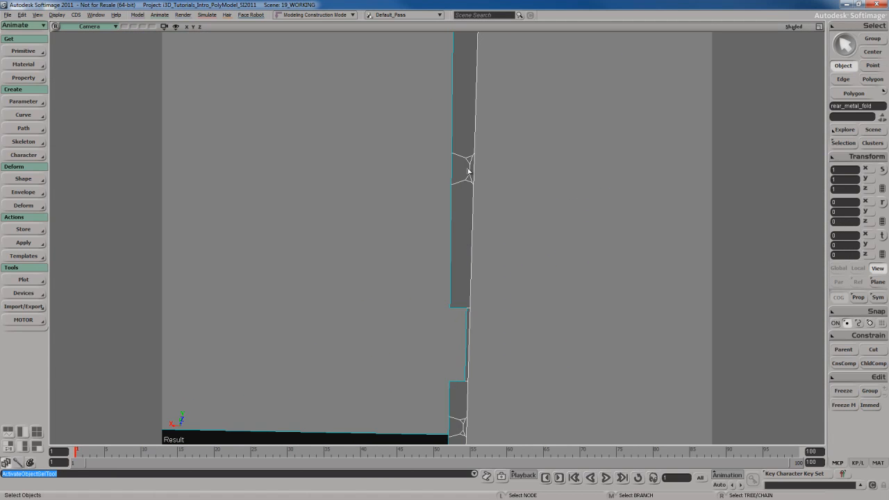
key(s)
right_drag(461, 166, 454, 232)
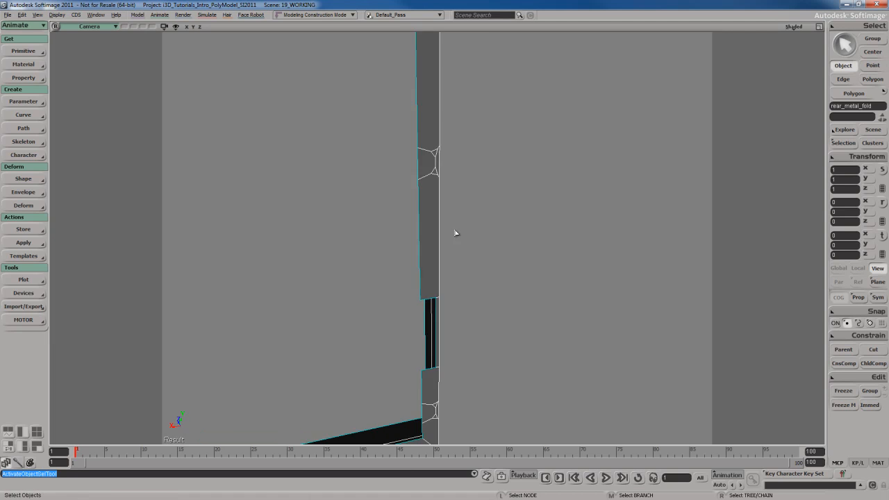
scroll(456, 233, down, 3)
Select the four tab polygons along the side of the metal fold and delete them to leave rounded cut-outs.
key(u)
key(s)
drag(455, 225, 456, 335)
scroll(457, 194, up, 3)
click(435, 302)
key(s)
shift+click(454, 260)
key(s)
drag(459, 172, 465, 354)
shift+click(465, 266)
key(s)
drag(463, 173, 468, 333)
shift+click(468, 326)
scroll(468, 327, down, 4)
key(s)
right_drag(461, 336, 468, 321)
scroll(465, 341, up, 3)
drag(464, 366, 475, 229)
key(Delete)
Slice the fold's bottom polygon vertically with the Knife tool where the light metal edge starts beside the second screw.
key(s)
right_drag(465, 292, 441, 252)
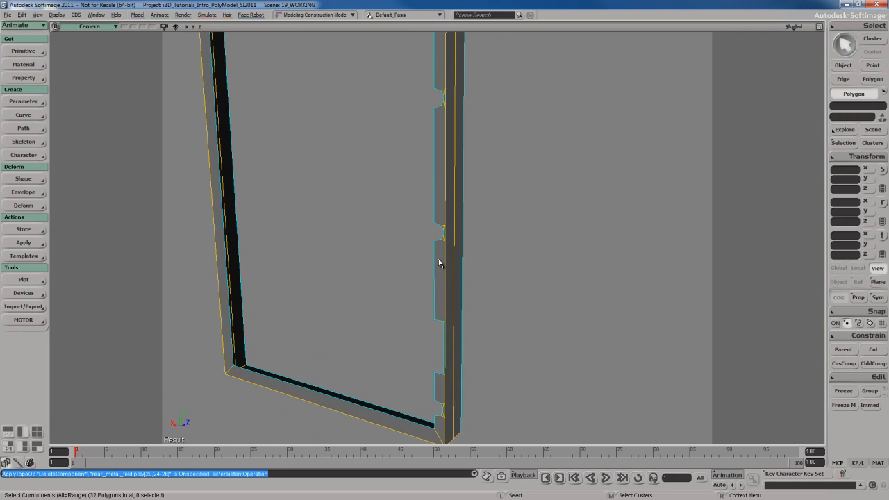
scroll(424, 239, down, 3)
key(F12)
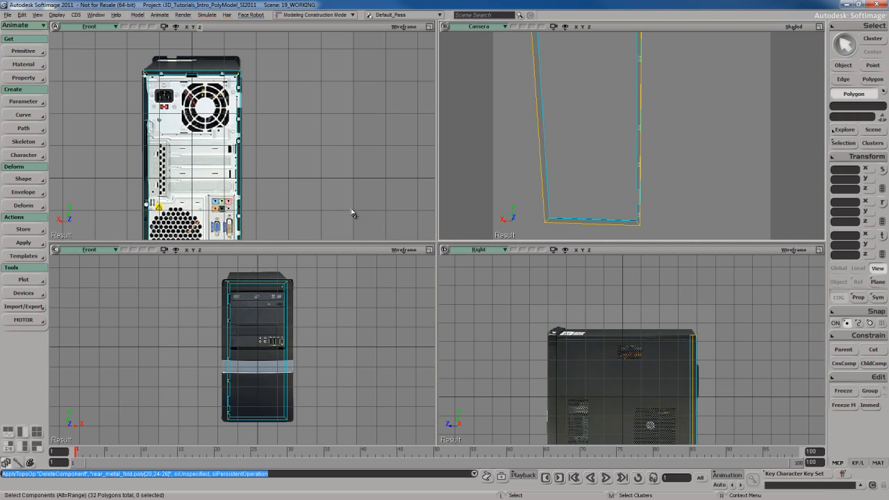
key(F12)
key(s)
drag(378, 203, 409, 342)
scroll(409, 342, up, 3)
key(s)
drag(375, 274, 407, 108)
scroll(419, 309, down, 3)
key(s)
drag(423, 310, 426, 205)
drag(430, 272, 382, 278)
scroll(450, 250, up, 4)
key(s)
key(s)
click(384, 285)
key(s)
key(s)
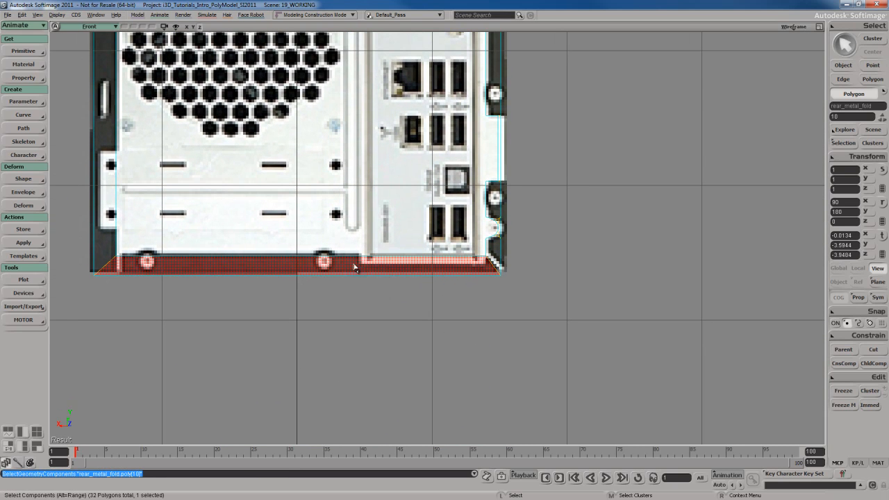
key(shift+k)
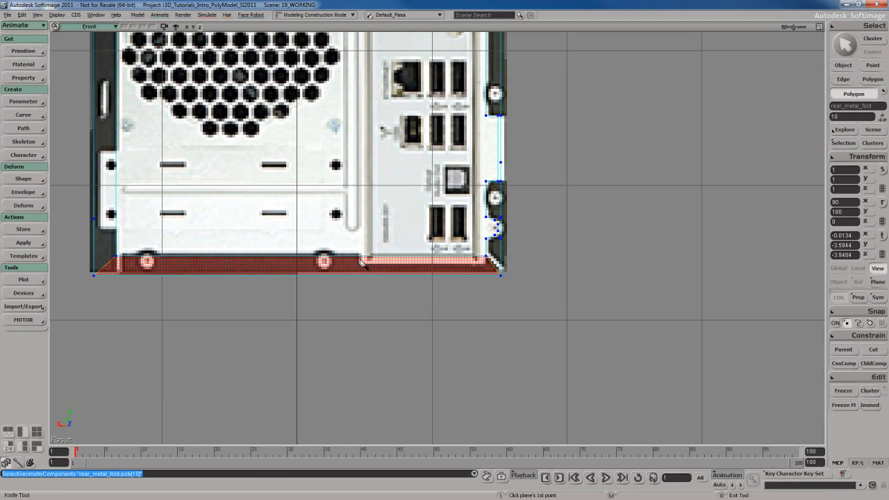
drag(359, 262, 358, 288)
key(s)
drag(419, 280, 414, 309)
key(Escape)
Slice the fold's top polygon vertically with the Knife tool on both sides of the black slot in the photo.
key(s)
key(s)
drag(411, 183, 411, 264)
scroll(411, 264, down, 3)
key(s)
drag(413, 218, 409, 277)
drag(386, 70, 413, 313)
scroll(410, 257, up, 3)
key(s)
drag(360, 201, 390, 200)
key(s)
key(u)
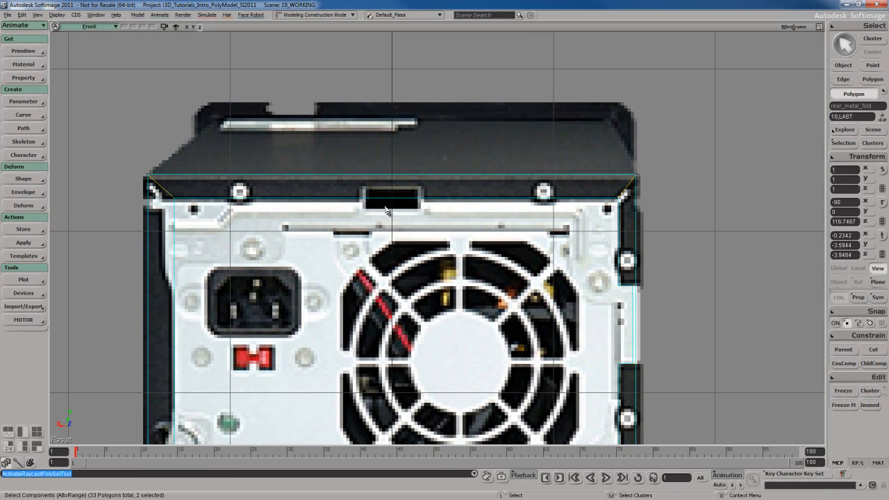
click(399, 192)
key(shift+k)
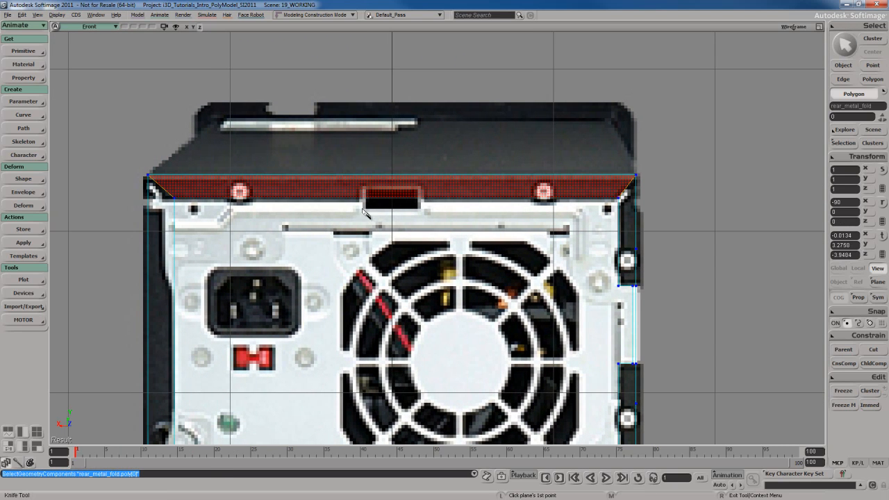
drag(360, 199, 361, 149)
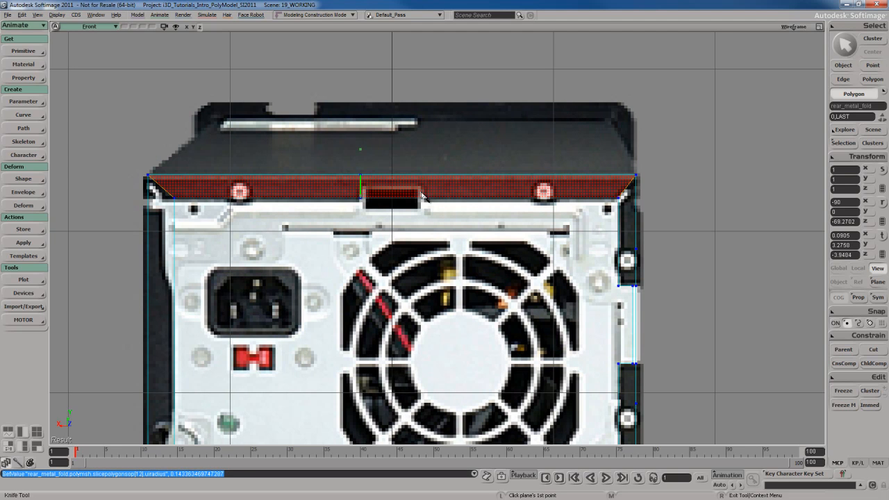
drag(425, 200, 422, 159)
Slice the section between the two cuts horizontally at the slot's upper edge and delete the lower polygon to open the notch.
key(s)
mouse_move(394, 208)
mouse_down()
mouse_move(392, 219)
mouse_move(414, 198)
mouse_up()
click(389, 204)
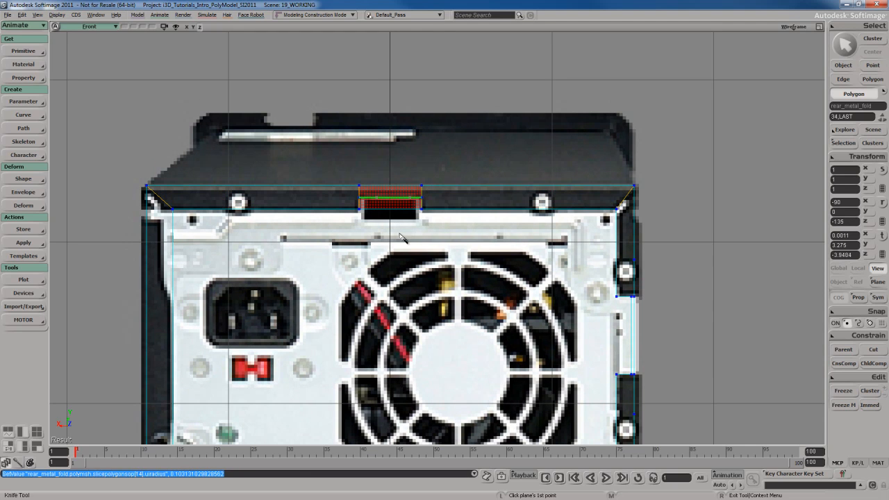
key(u)
click(389, 206)
key(s)
mouse_move(398, 245)
mouse_down()
mouse_move(396, 253)
mouse_move(397, 242)
mouse_up()
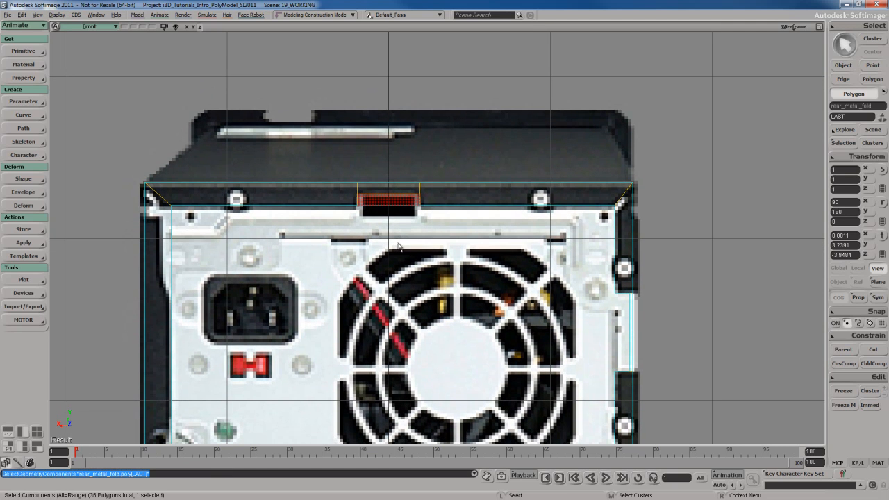
key(Delete)
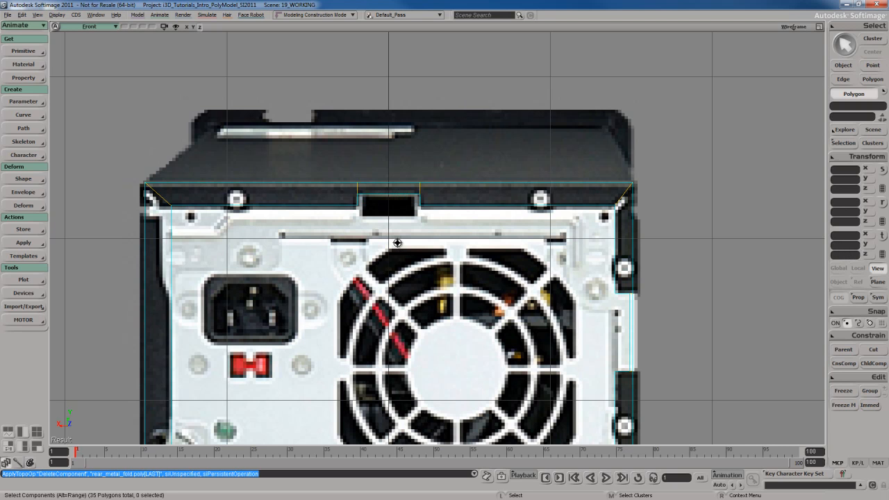
Examine the whole metal fold and its cuts against the rear reference photo in the front view.
key(s)
drag(390, 246, 396, 234)
scroll(389, 236, down, 2)
key(s)
drag(399, 290, 404, 143)
scroll(405, 211, down, 2)
key(s)
drag(397, 234, 383, 153)
key(s)
mouse_move(395, 201)
mouse_down()
mouse_move(387, 226)
mouse_move(384, 194)
mouse_move(383, 206)
mouse_up()
key(s)
key(space)
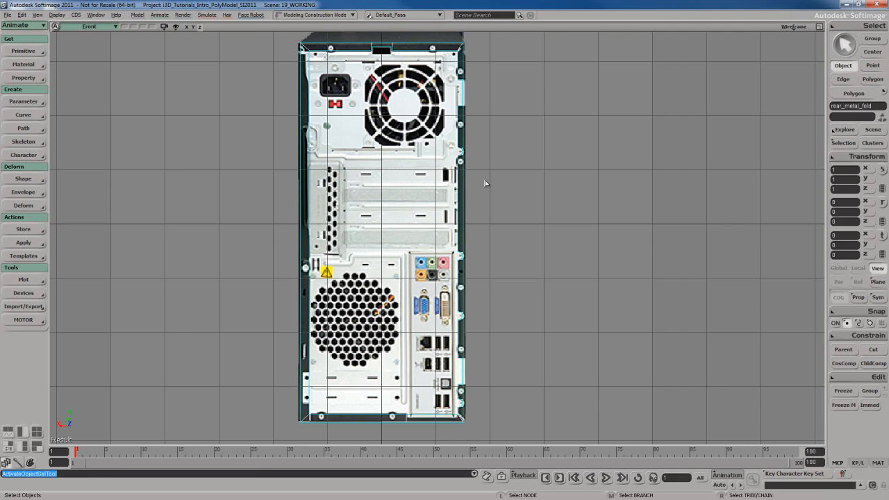
Inspect the whole metal fold from several angles in the shaded camera view and save the scene.
key(F12)
key(F12)
key(s)
right_drag(500, 284, 478, 256)
key(space)
key(s)
drag(434, 143, 441, 275)
right_drag(444, 250, 442, 264)
key(s)
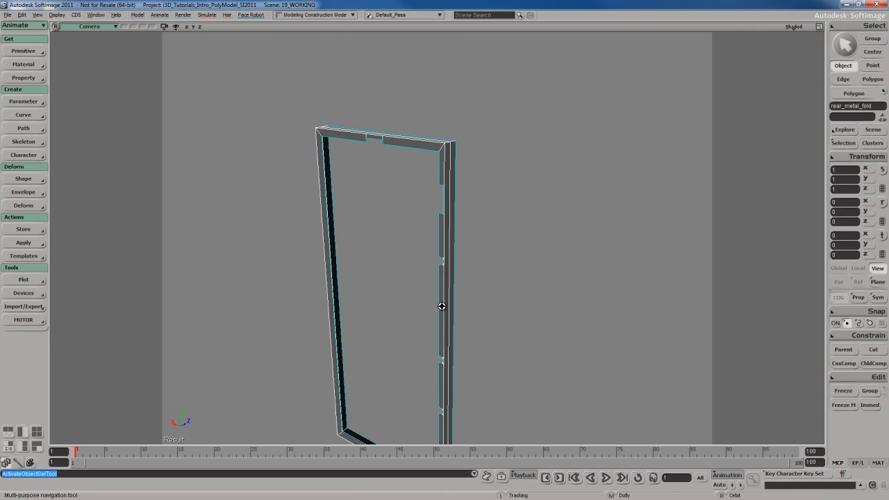
right_drag(442, 306, 452, 275)
key(space)
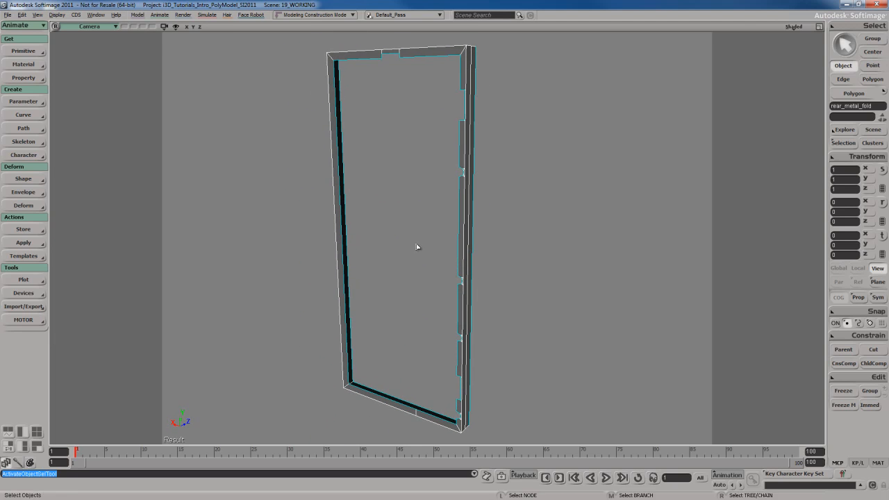
key(ctrl+s)
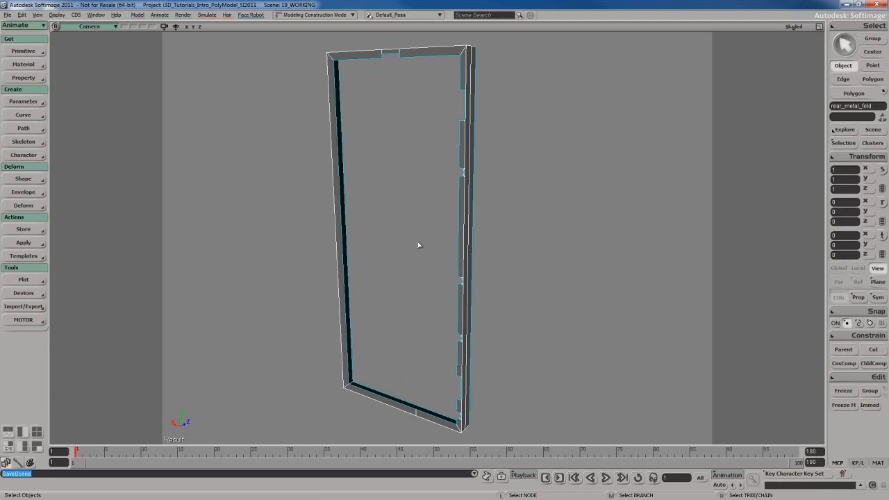